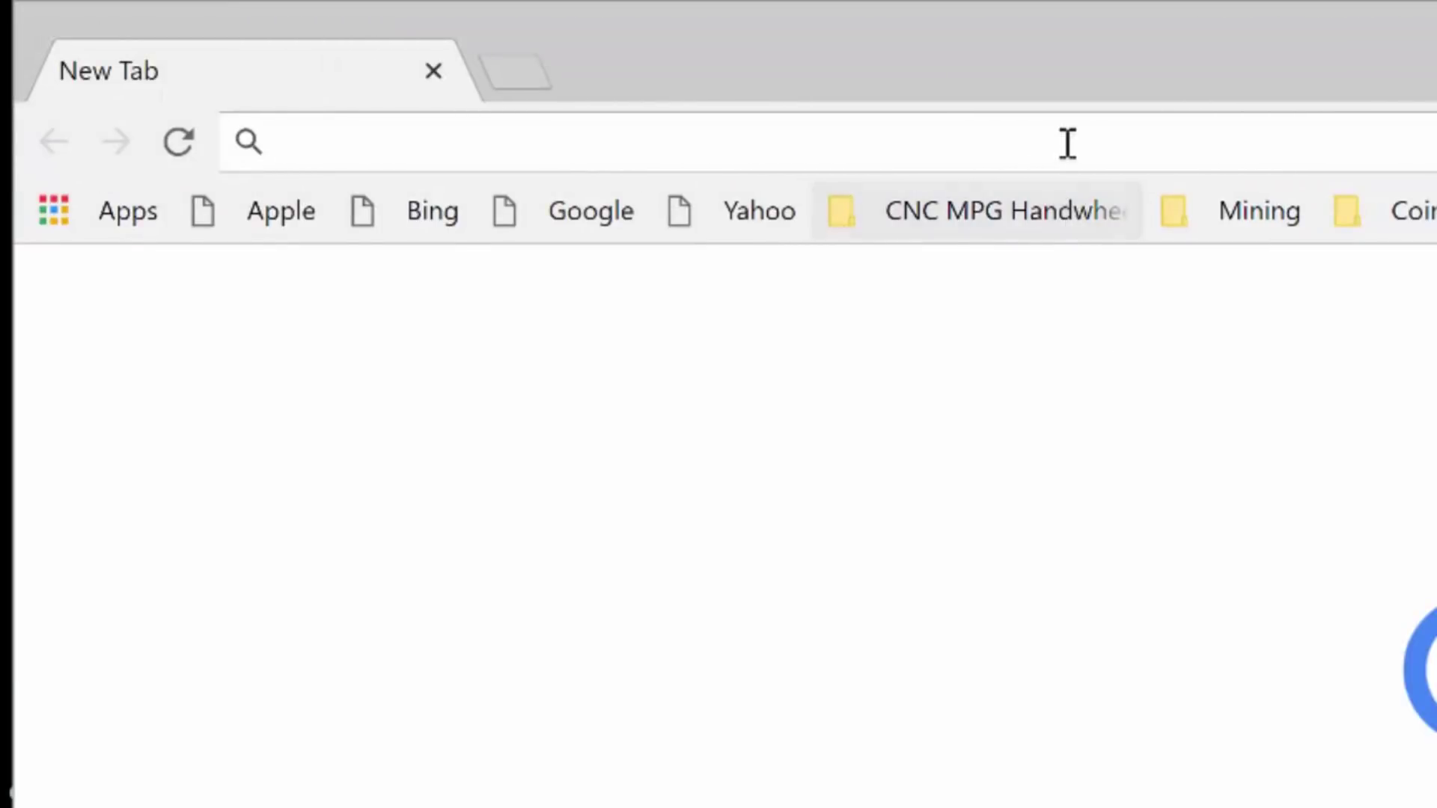
Go to machsupport.com and open the Mach3 Downloads & Updates page via Software & Downloads.
text(machsupp)
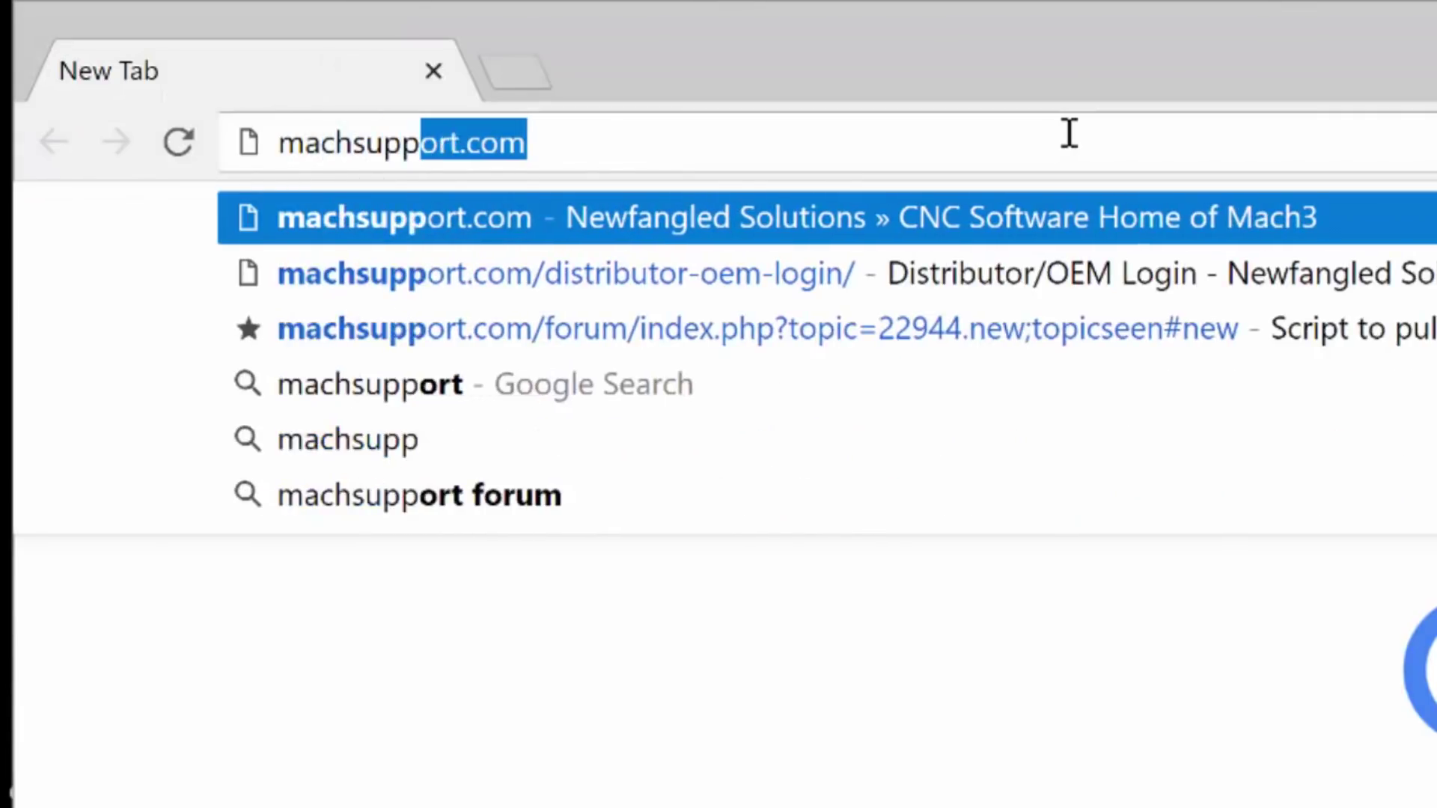
text(ort.)
key(Return)
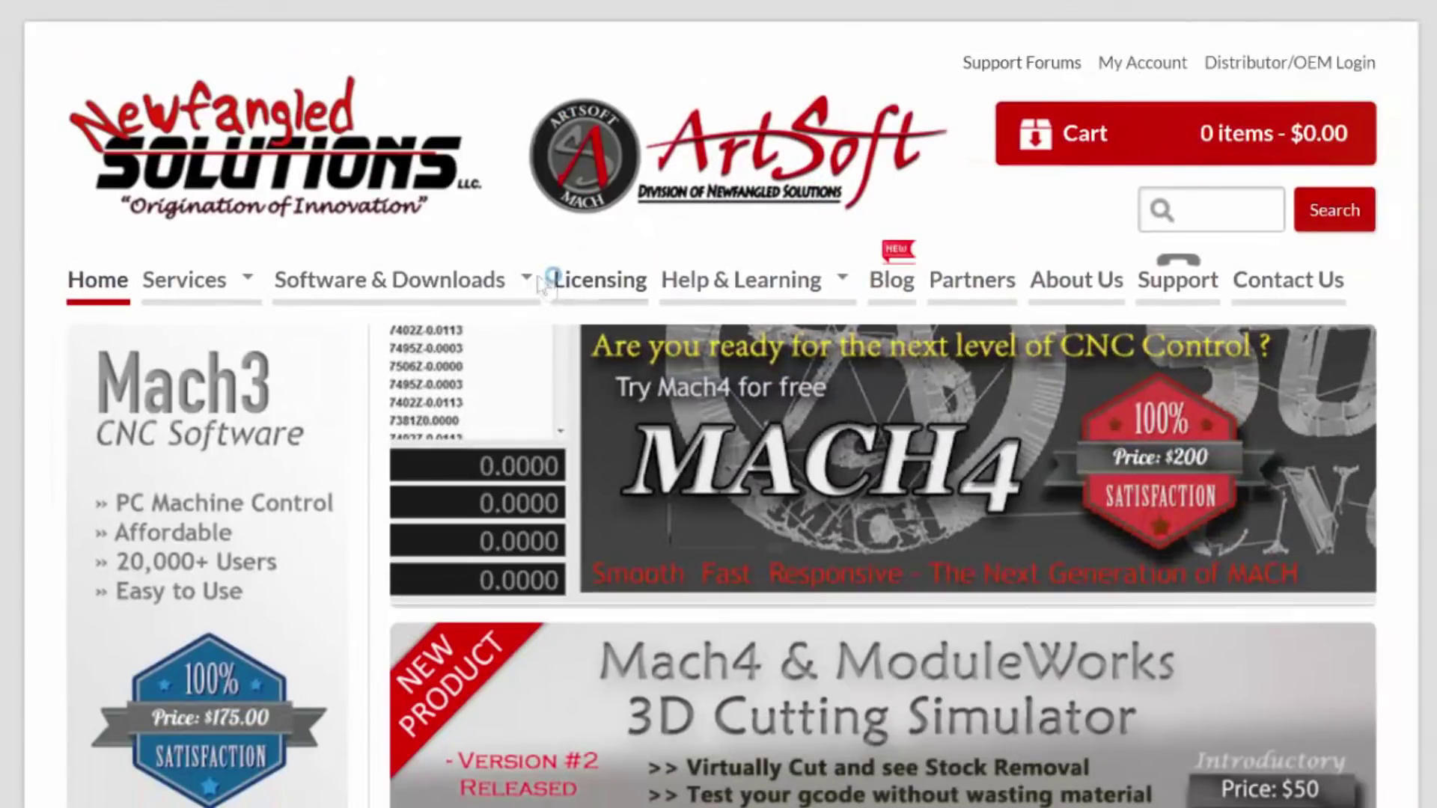
mouse_move(413, 285)
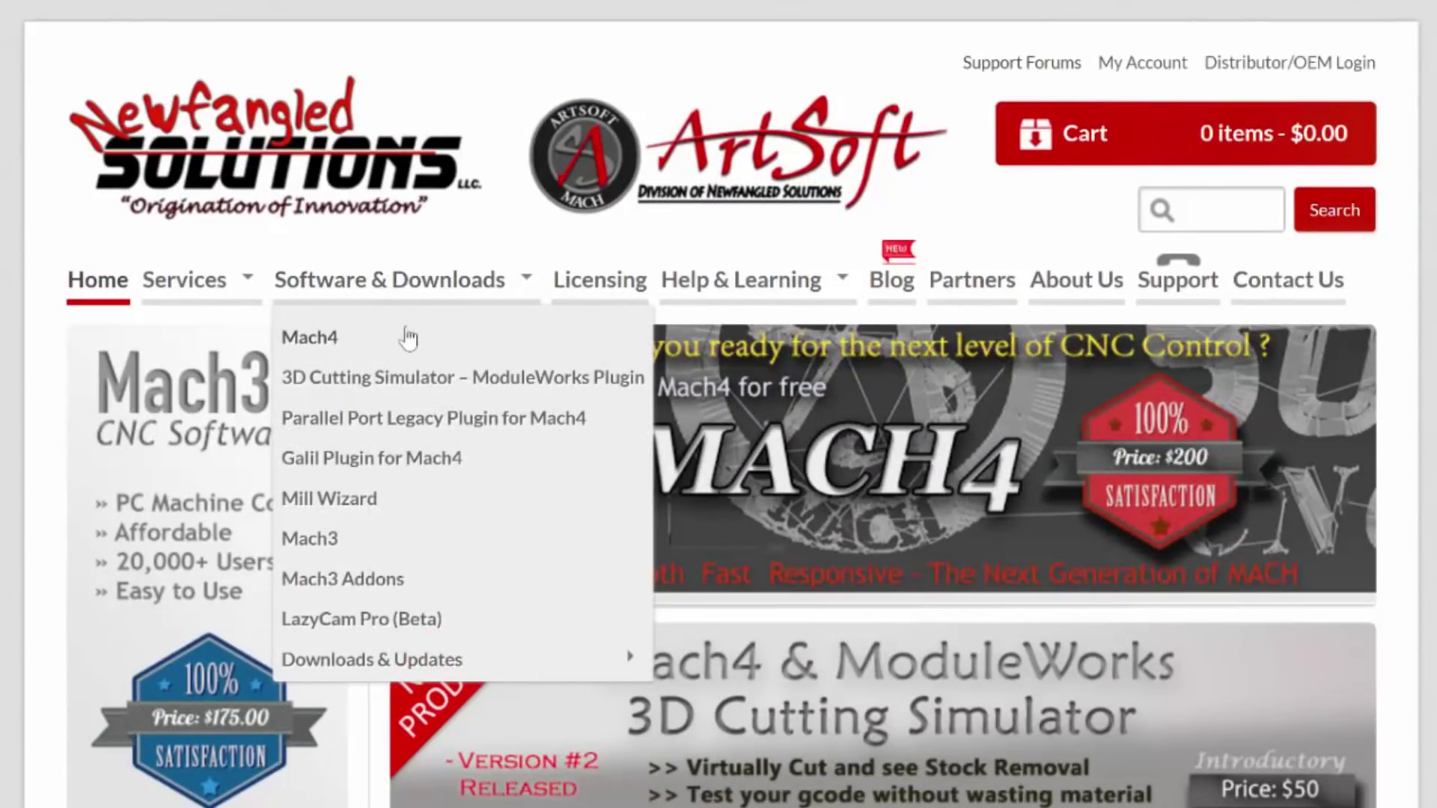
click(310, 540)
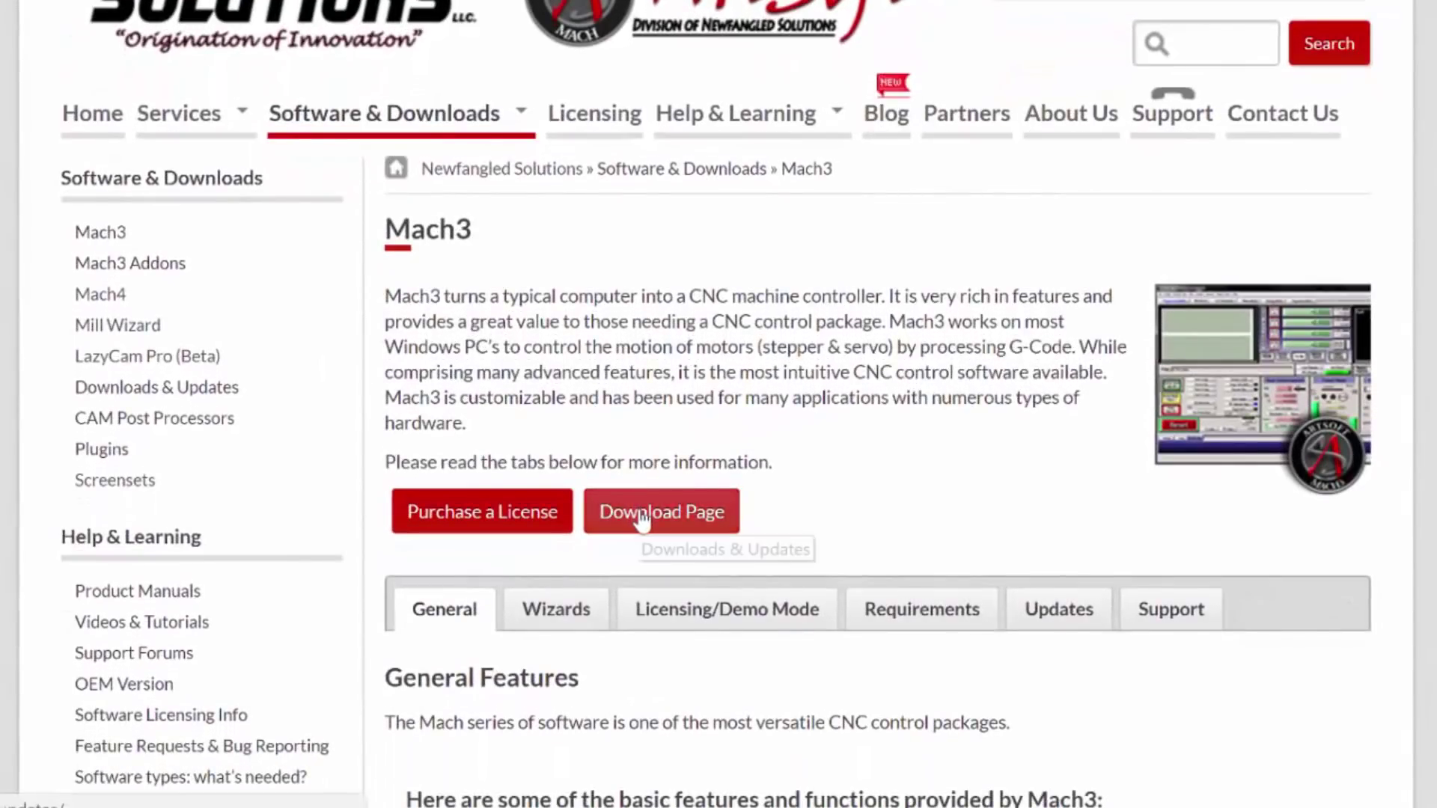
click(641, 517)
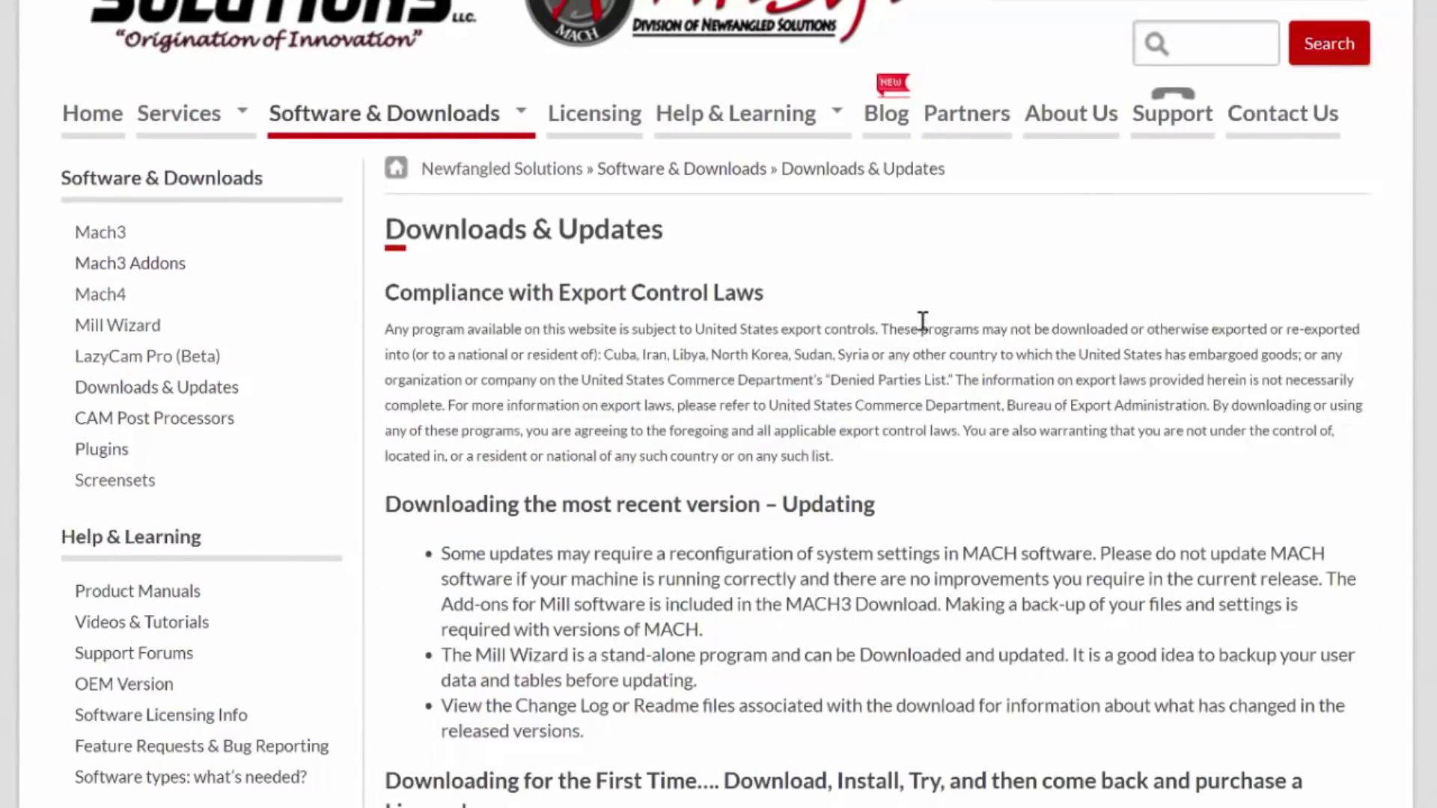
Download the Mach3 R3.043 installer, save Mach3Version3.043.exe to the Desktop, and run it.
scroll(712, 327, down, 5)
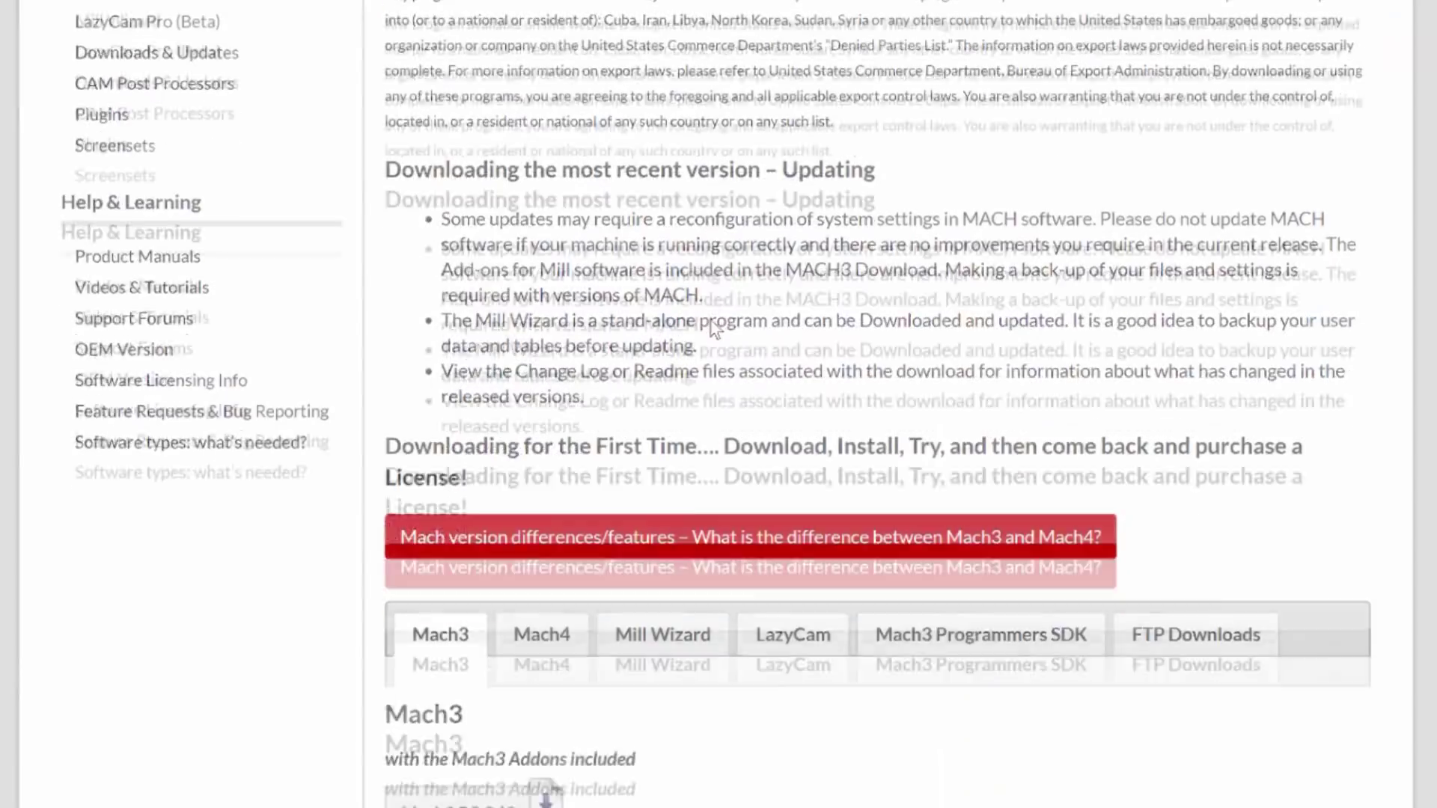
scroll(712, 327, down, 6)
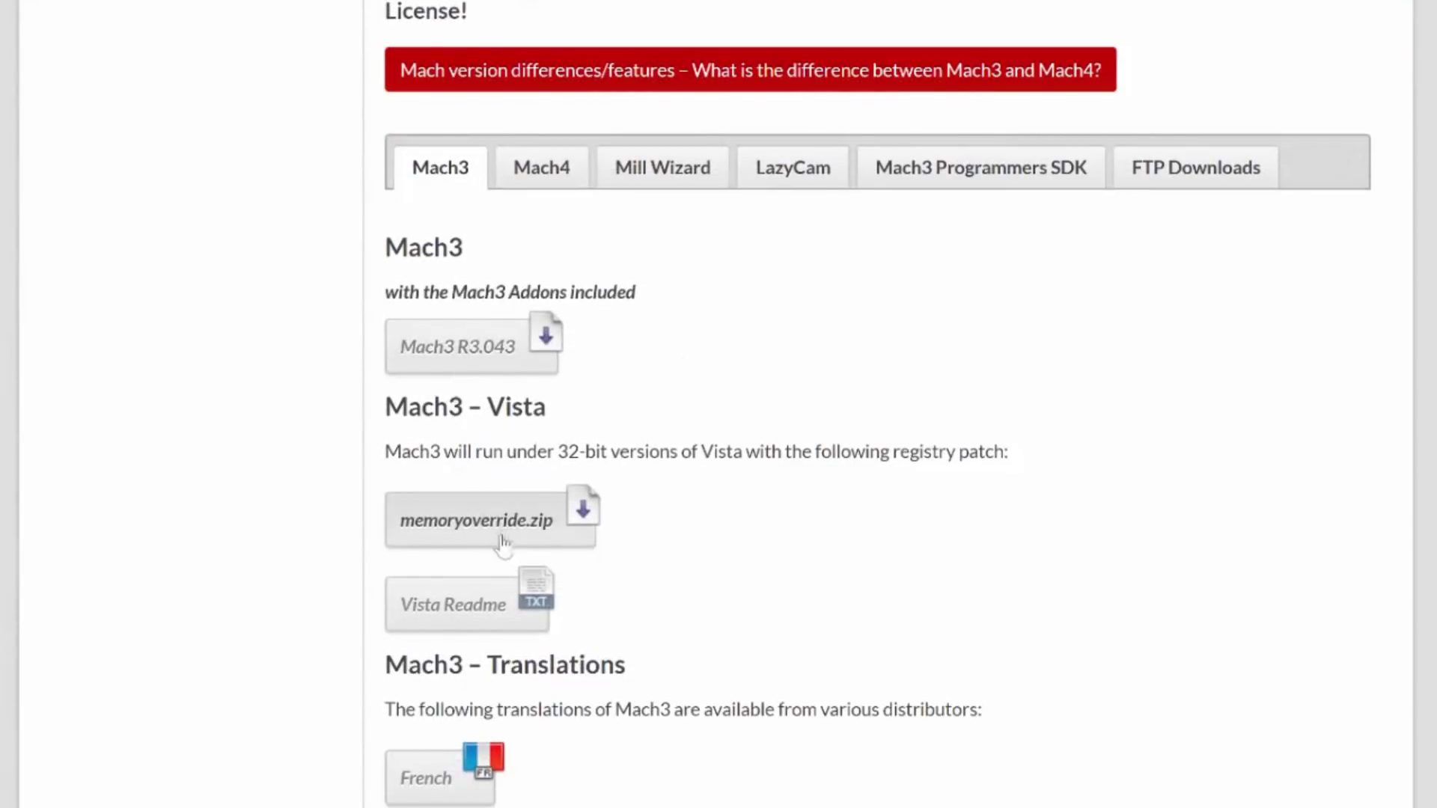
scroll(707, 617, down, 1)
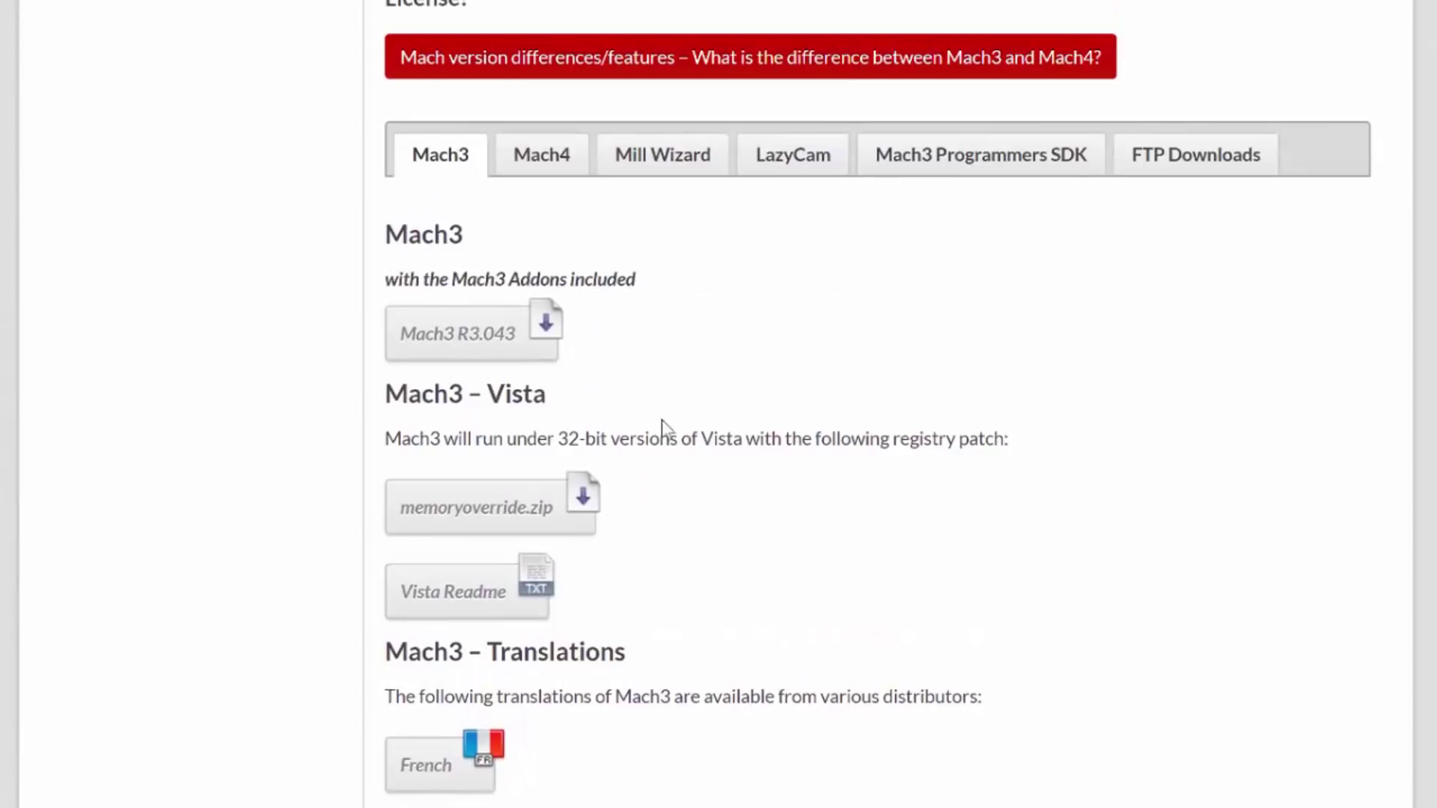
click(440, 340)
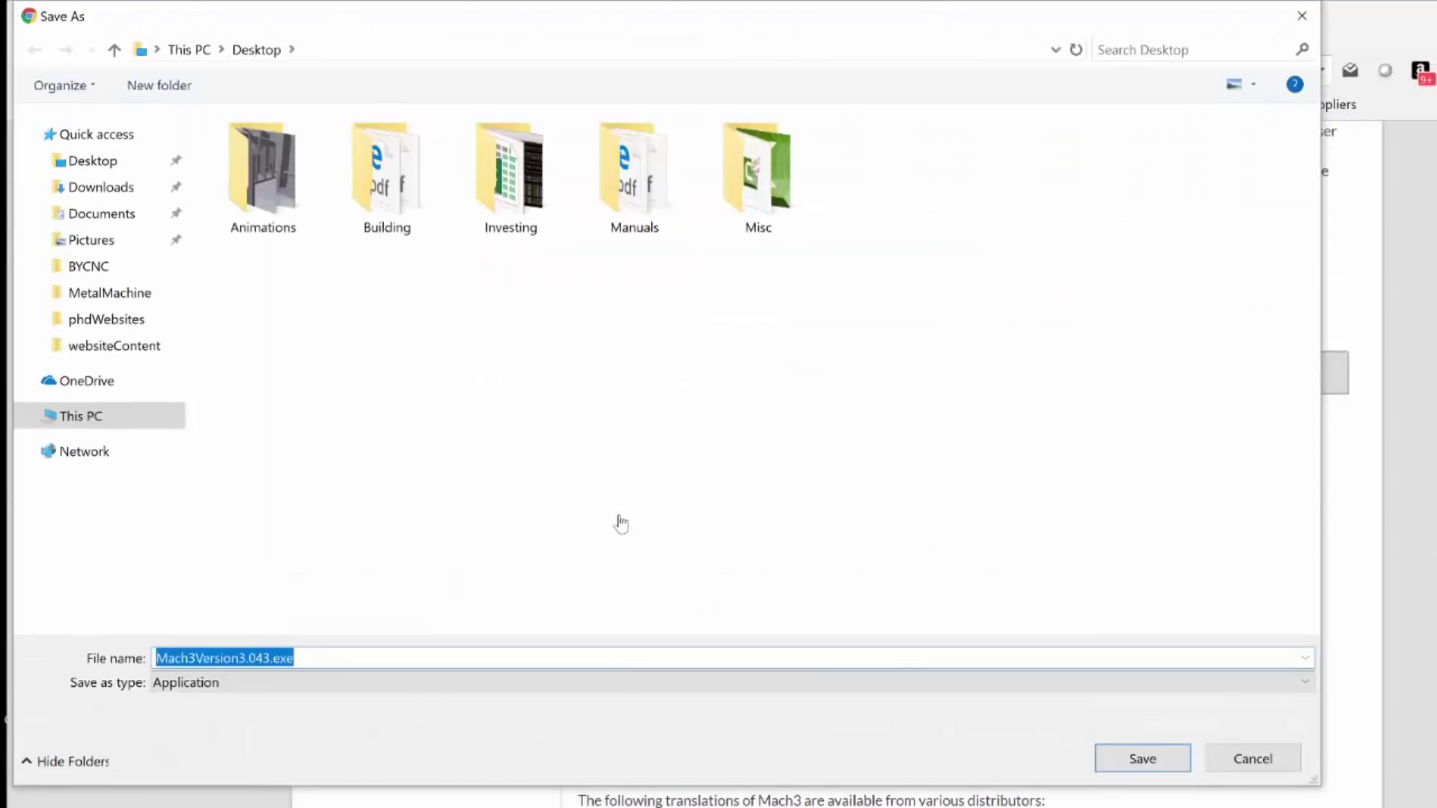
click(1140, 759)
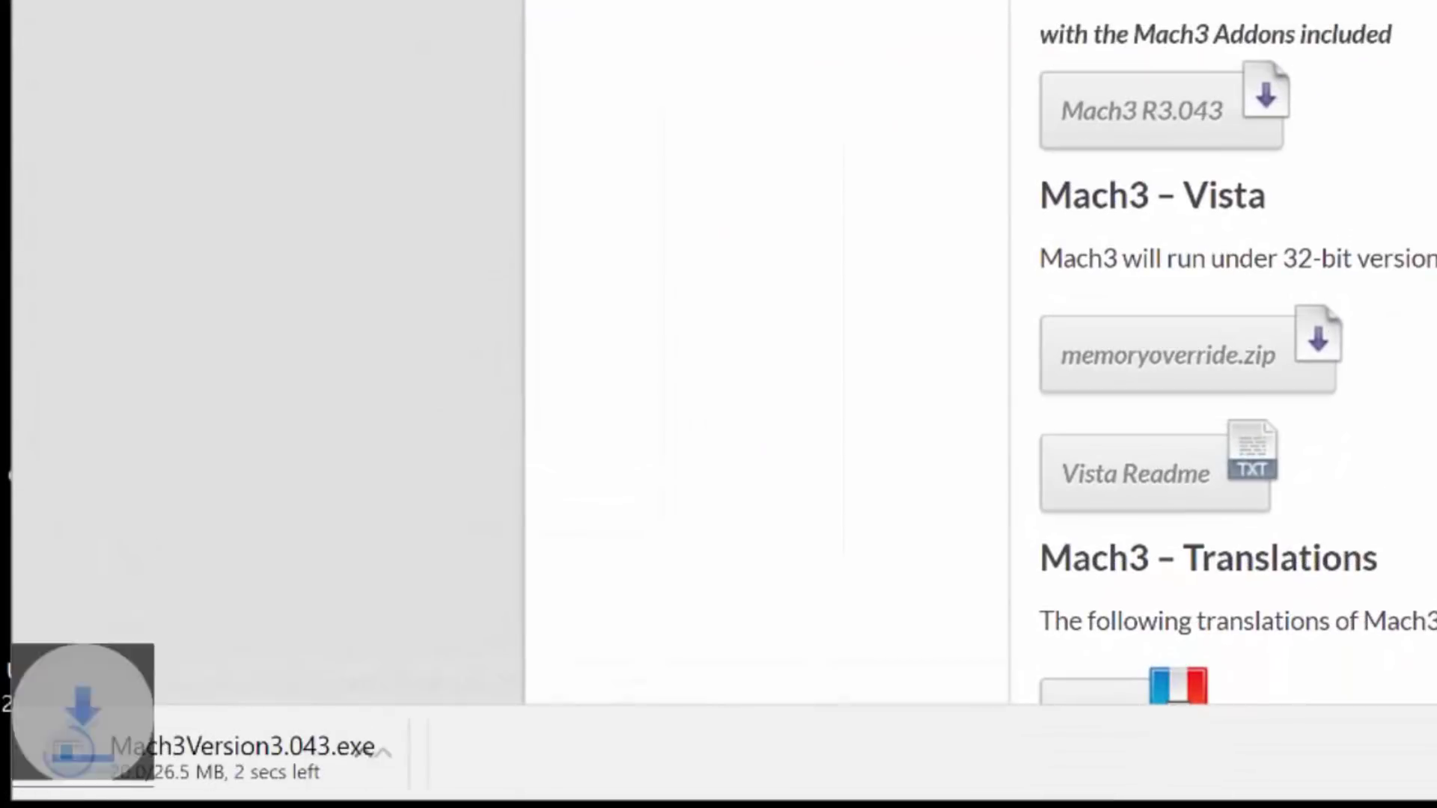
click(299, 741)
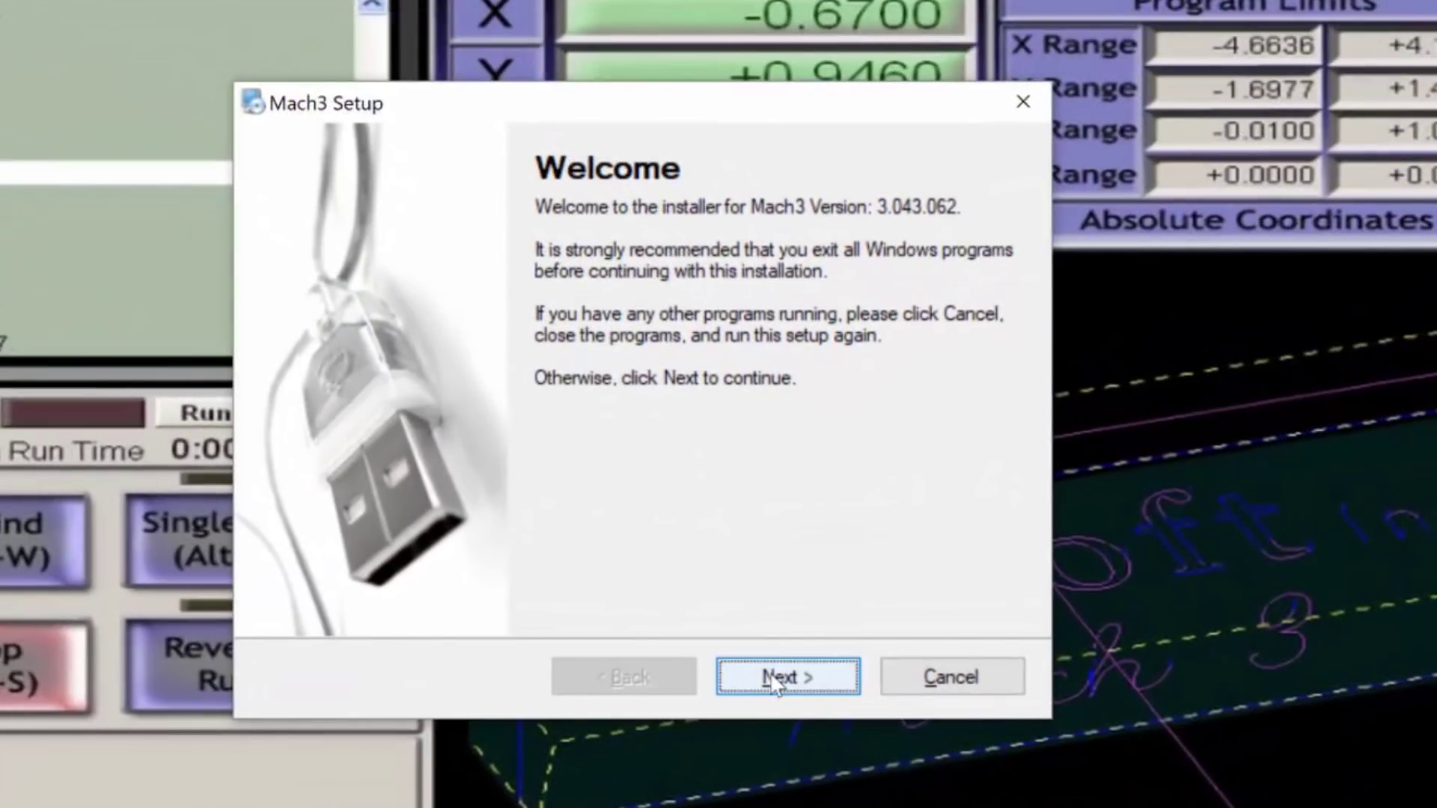
Pass the Mach3 Setup welcome page and accept the licence agreement.
click(776, 681)
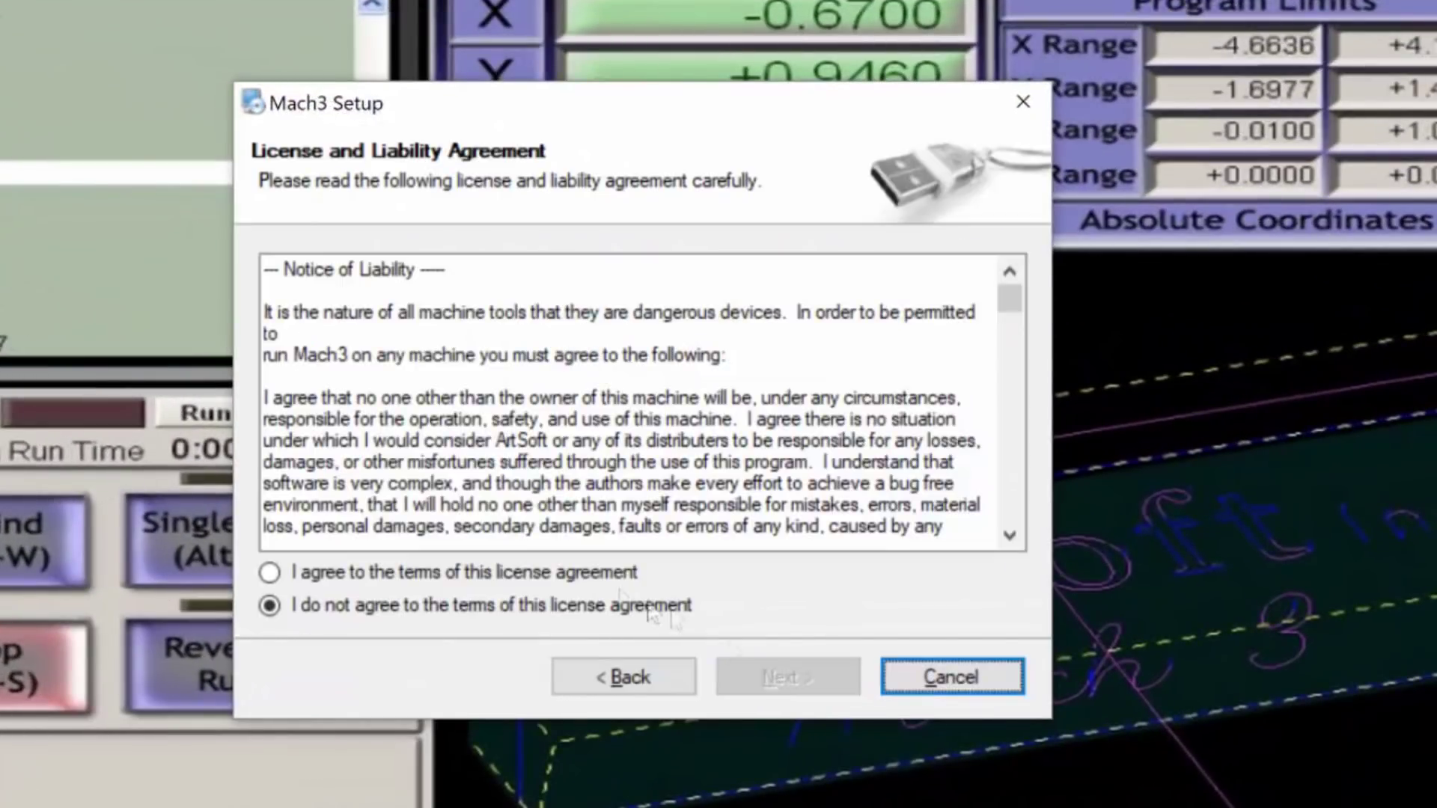
click(562, 572)
click(795, 678)
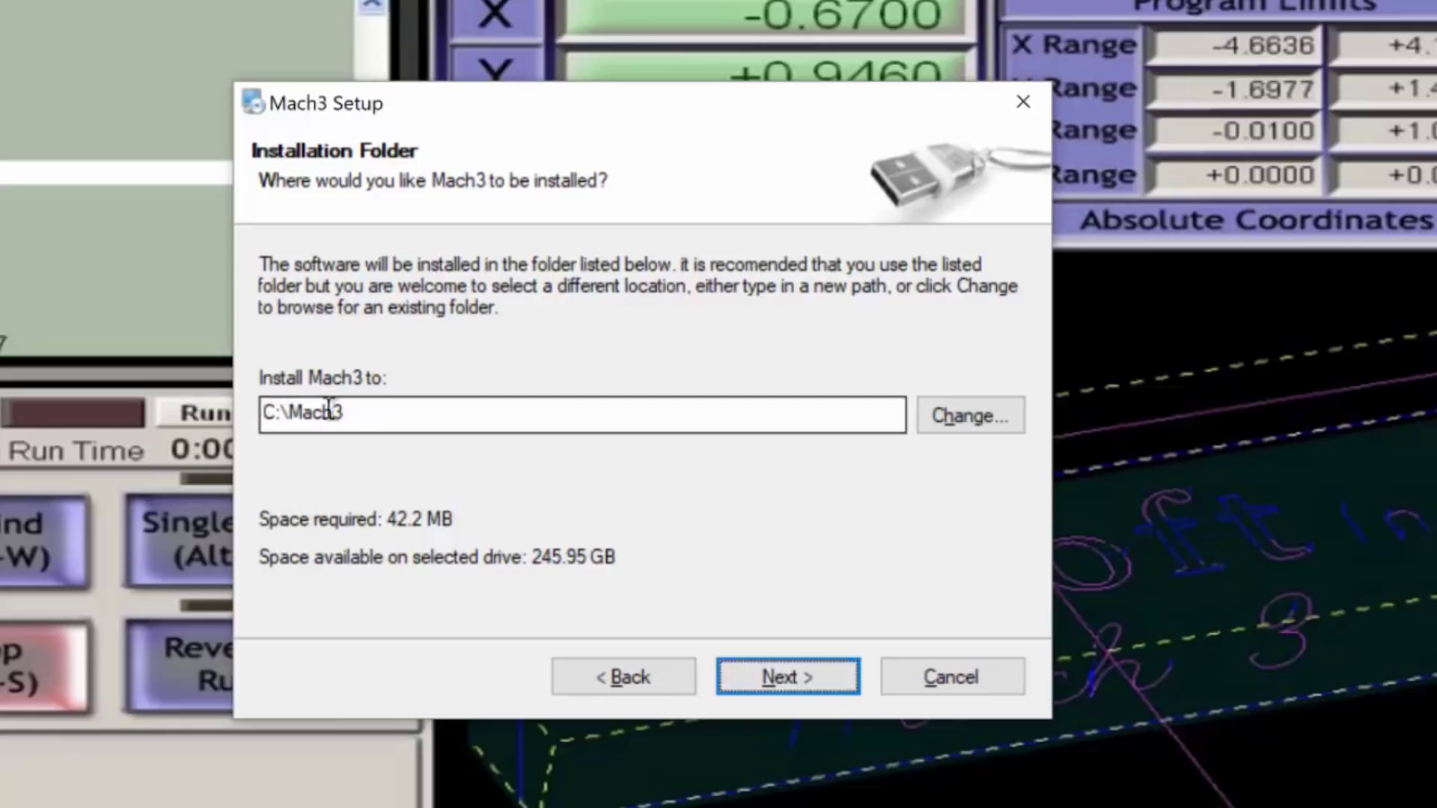
Keep C:\Mach3, the default features and no custom profiles, and start installing.
click(792, 679)
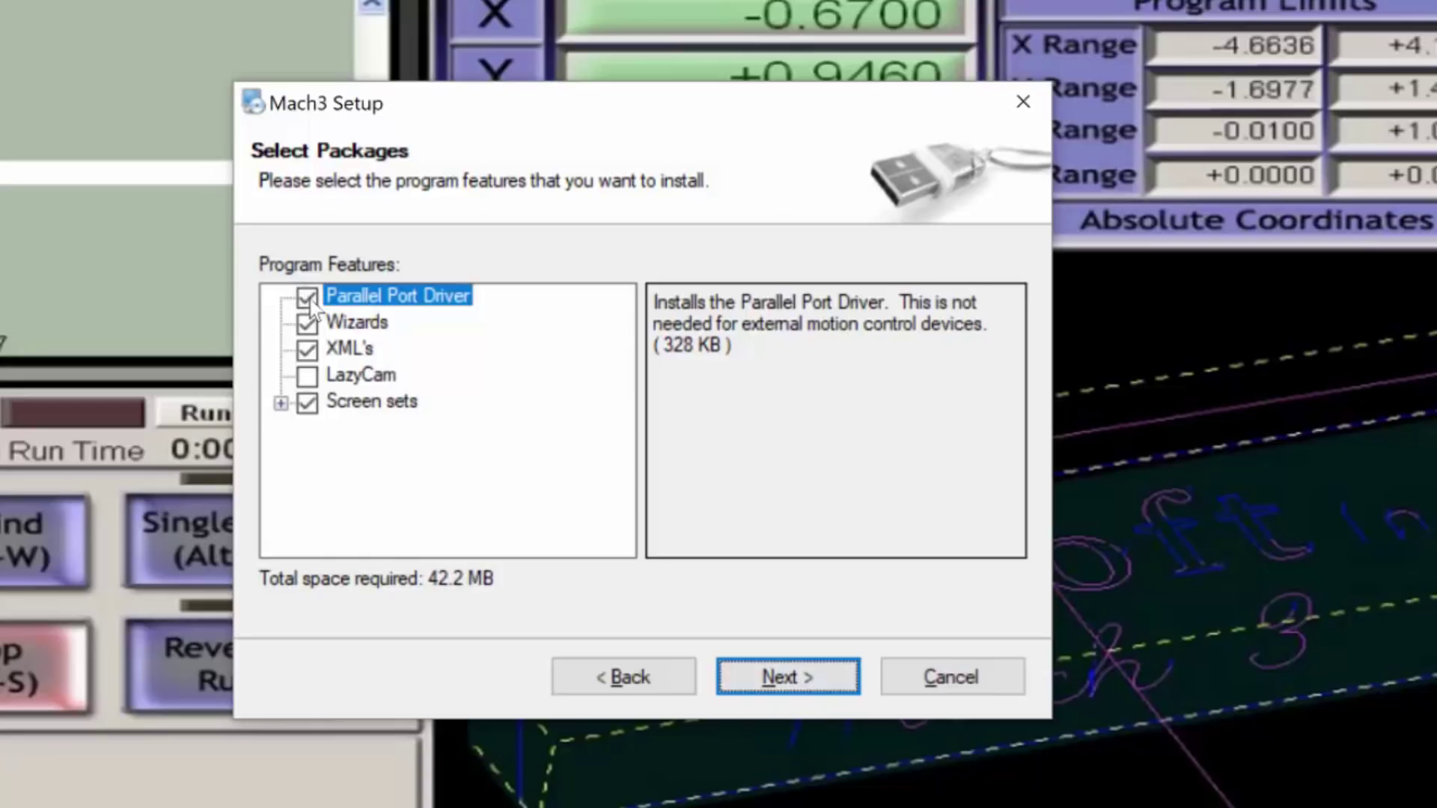
click(795, 681)
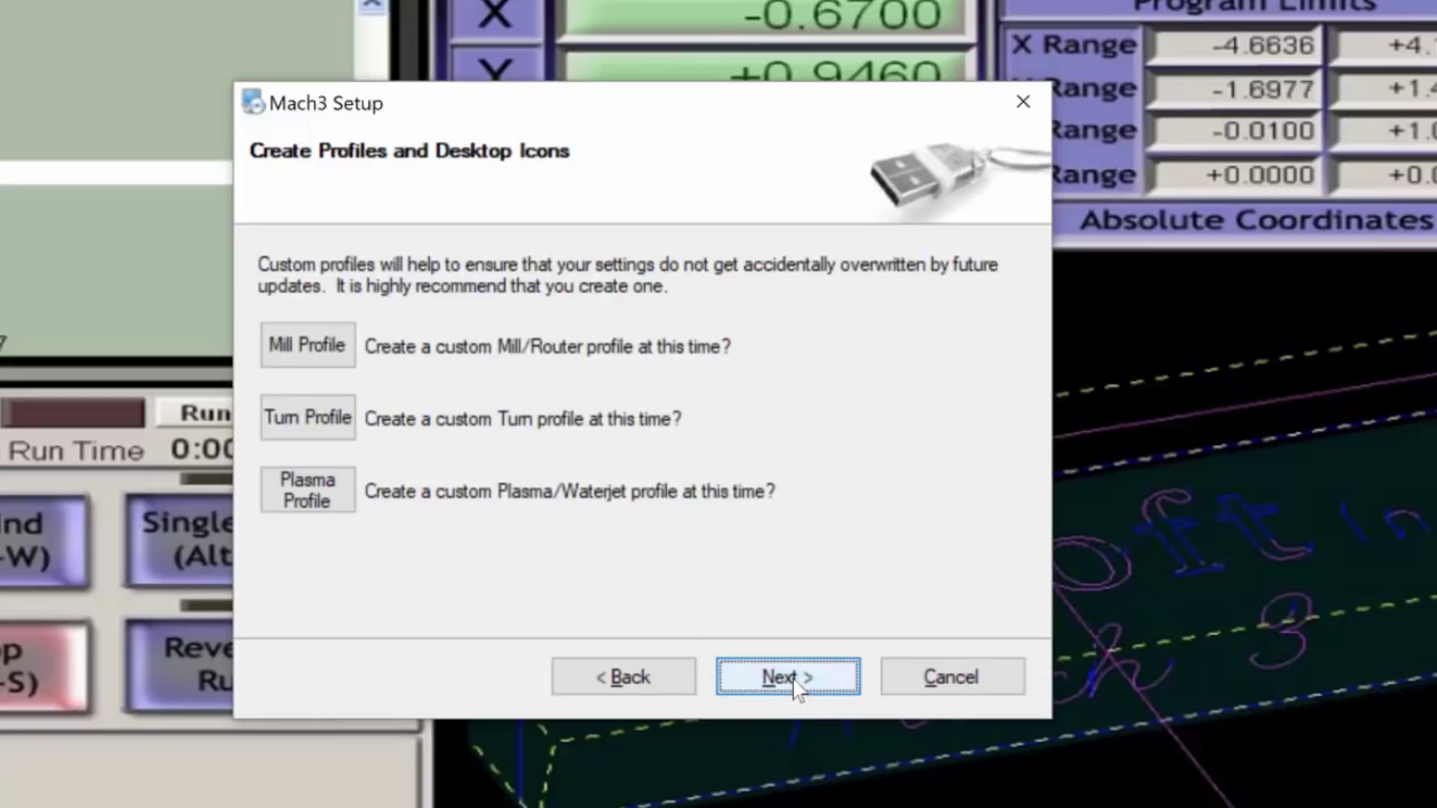
click(794, 681)
click(796, 681)
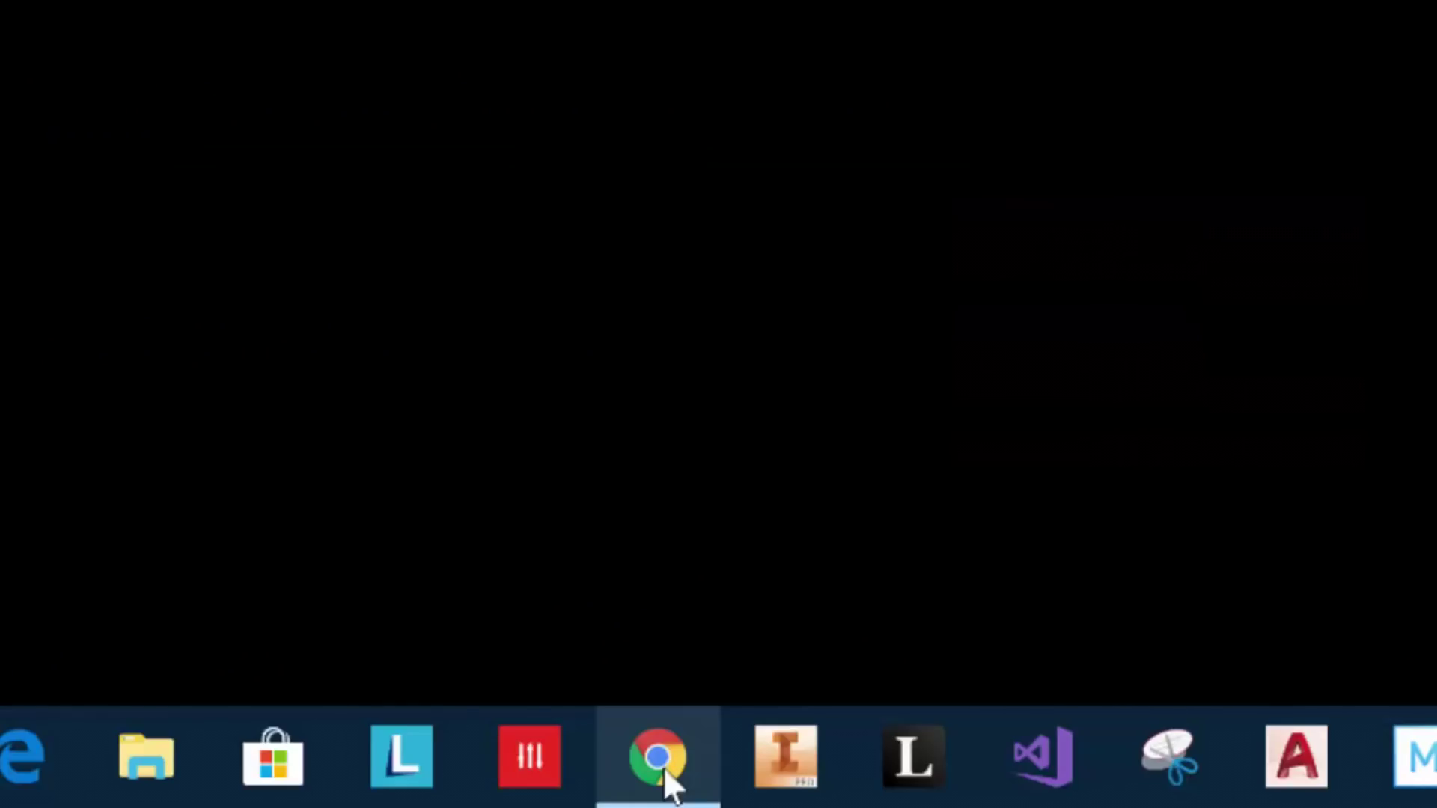
Search the web for 'polabs' in a new browser tab and open the PoLabs website.
click(663, 756)
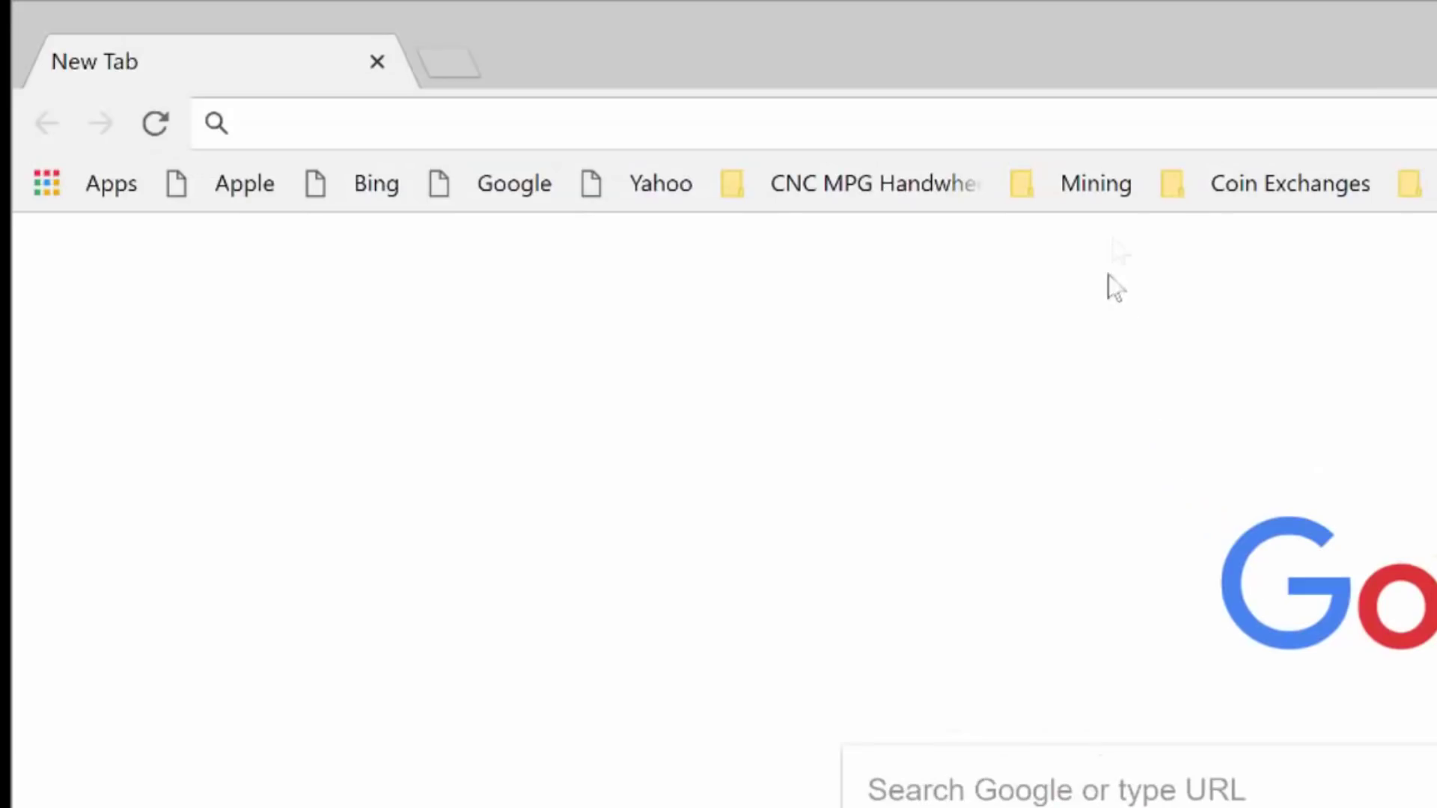
text(polabs)
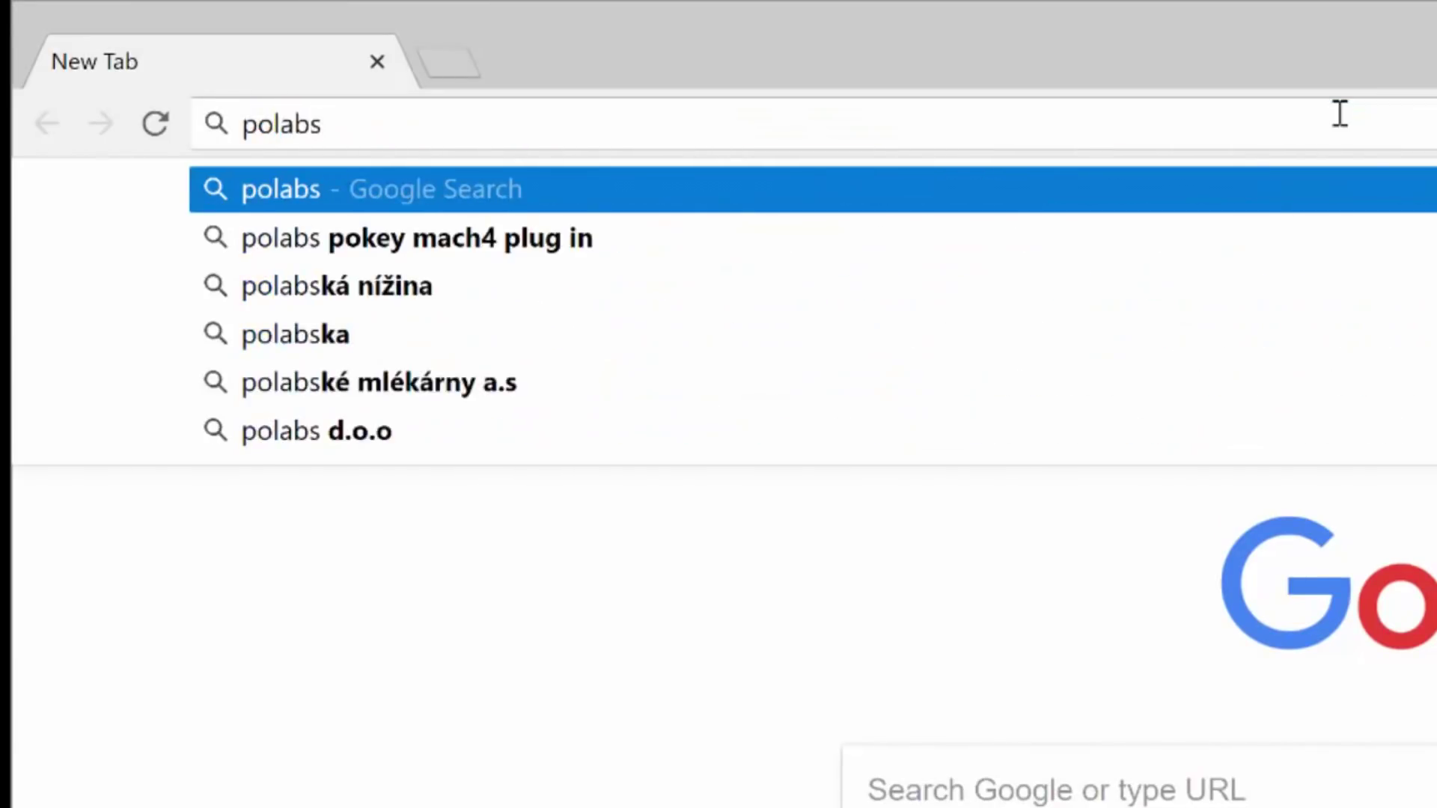
key(Return)
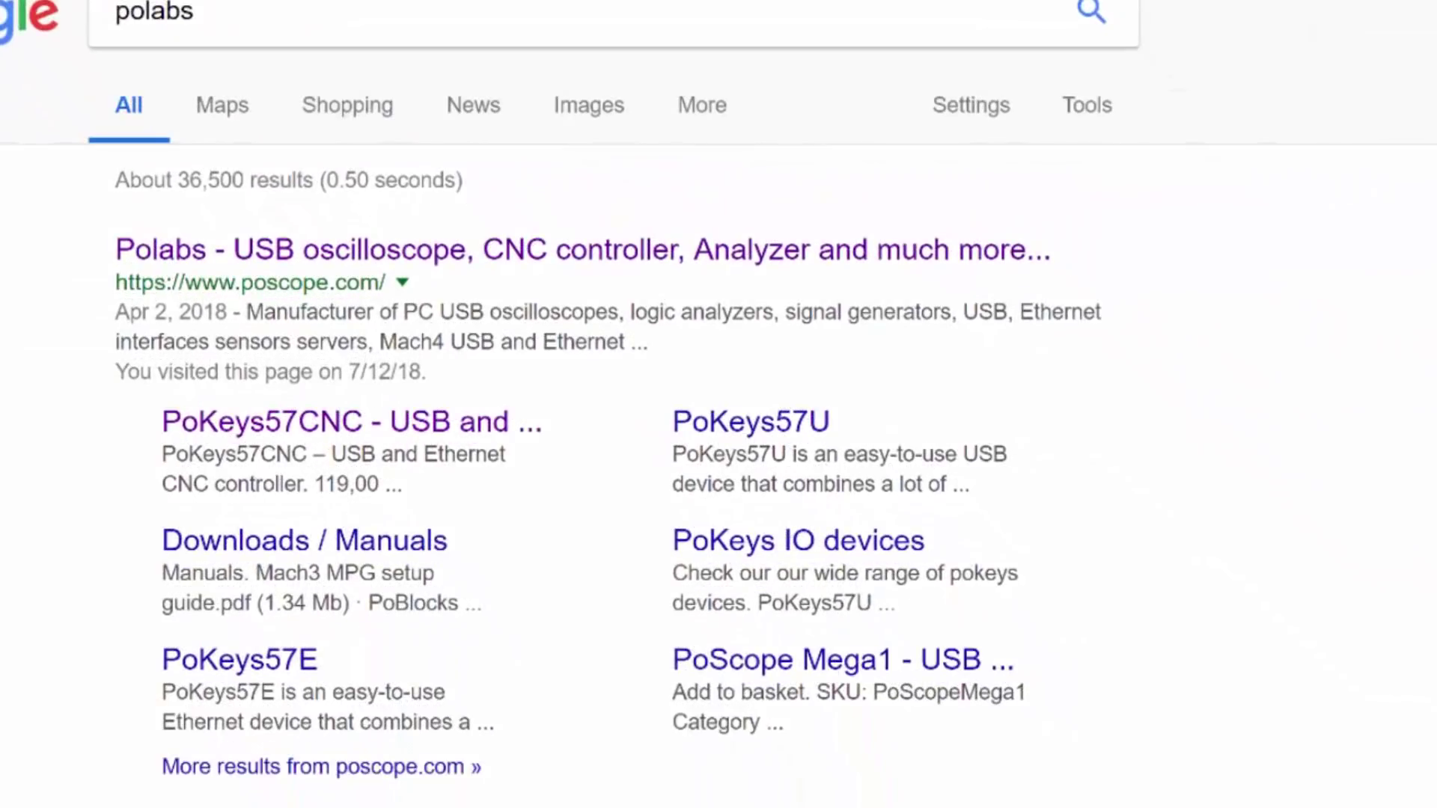
click(486, 251)
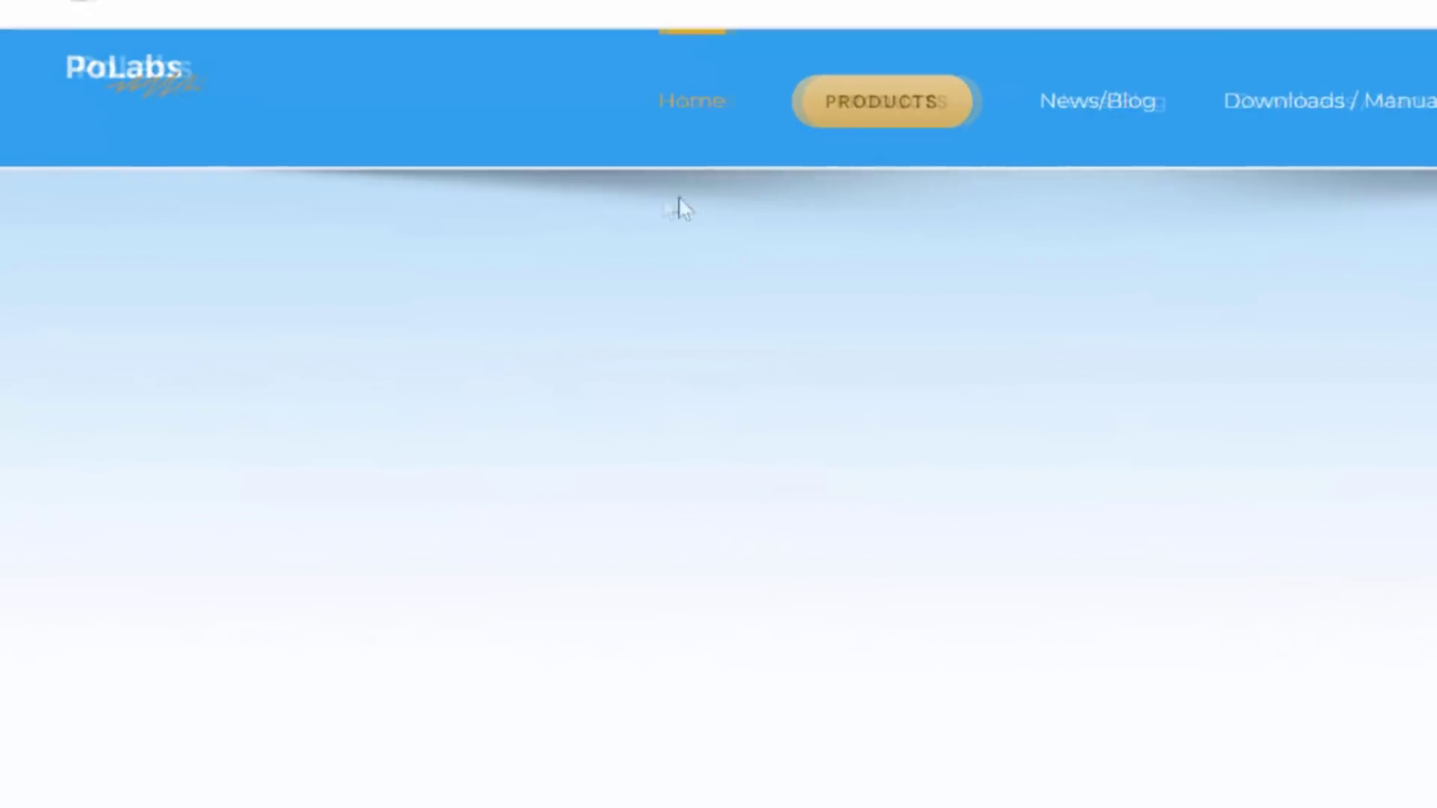
Download 'PoKeys Mach3 plugin + manual (25.2.2018).zip' from the Libraries and plugins list.
mouse_move(895, 103)
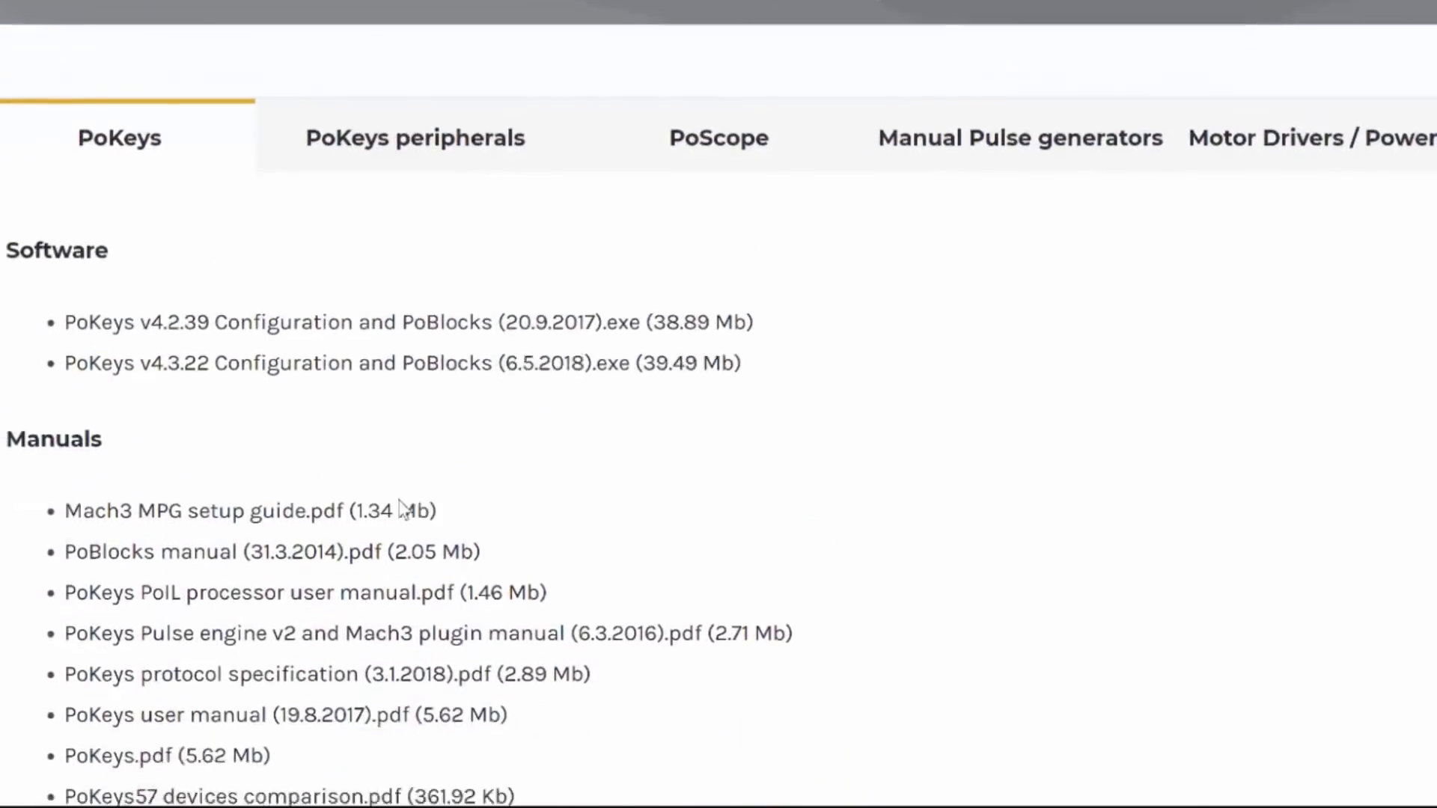
scroll(405, 511, down, 8)
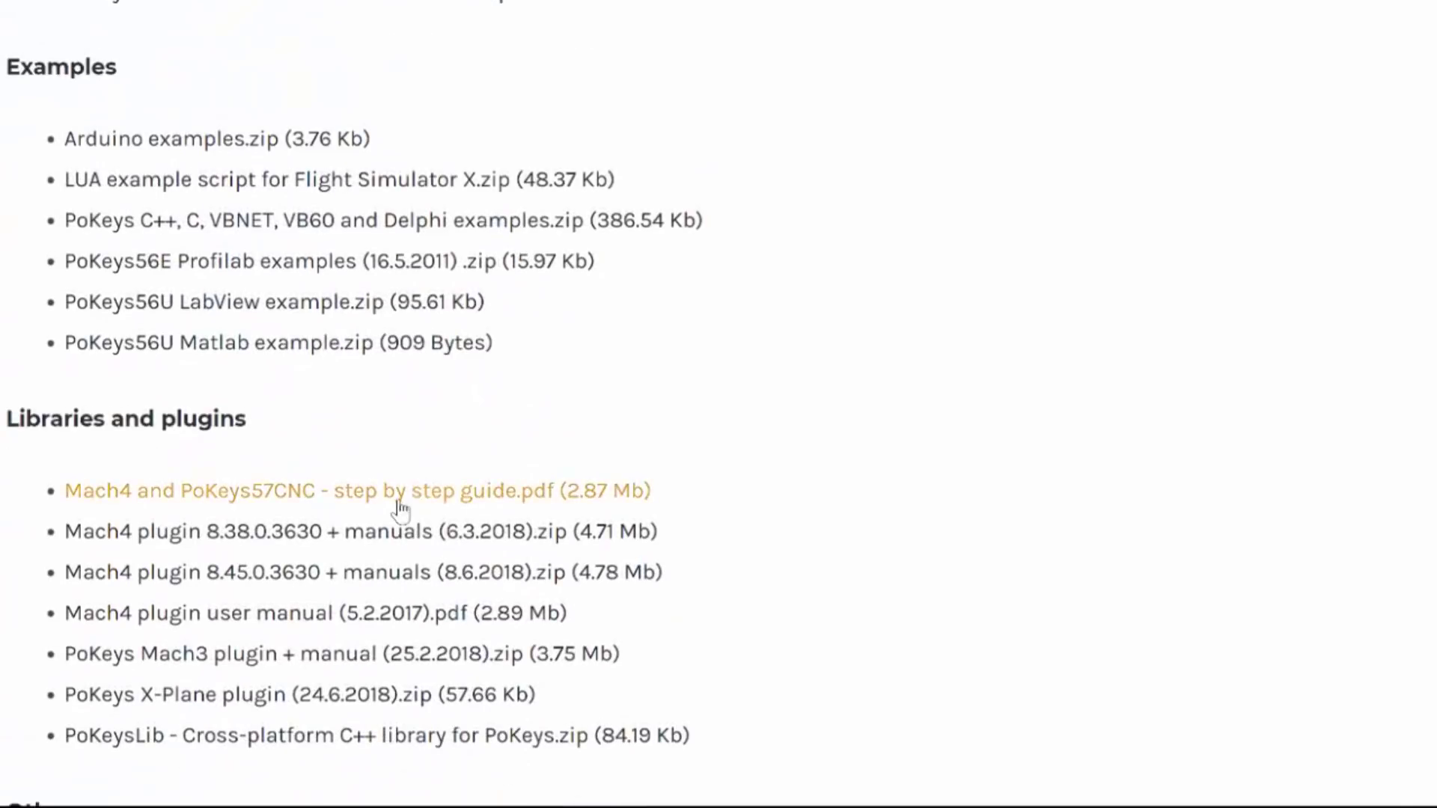
scroll(402, 508, down, 2)
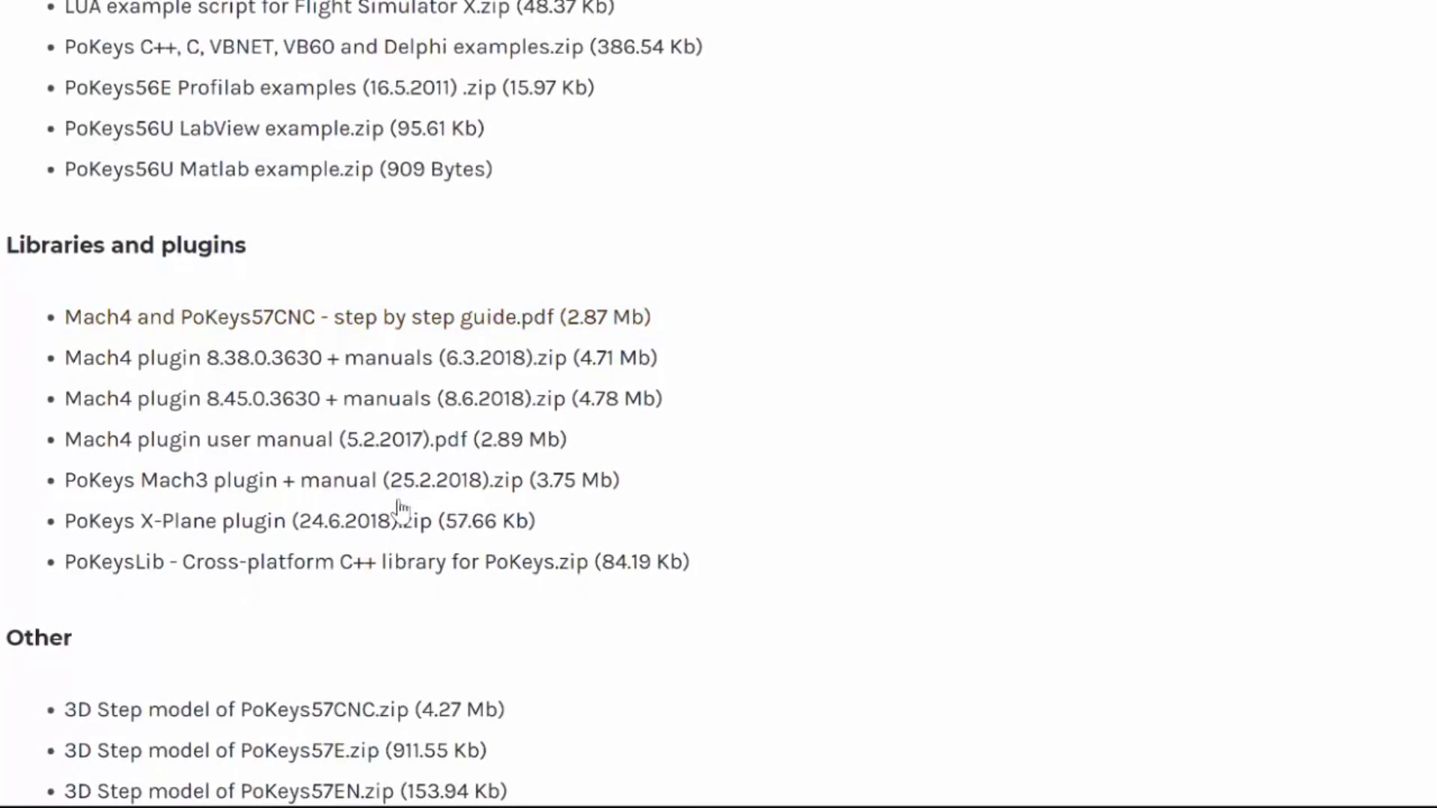
click(208, 492)
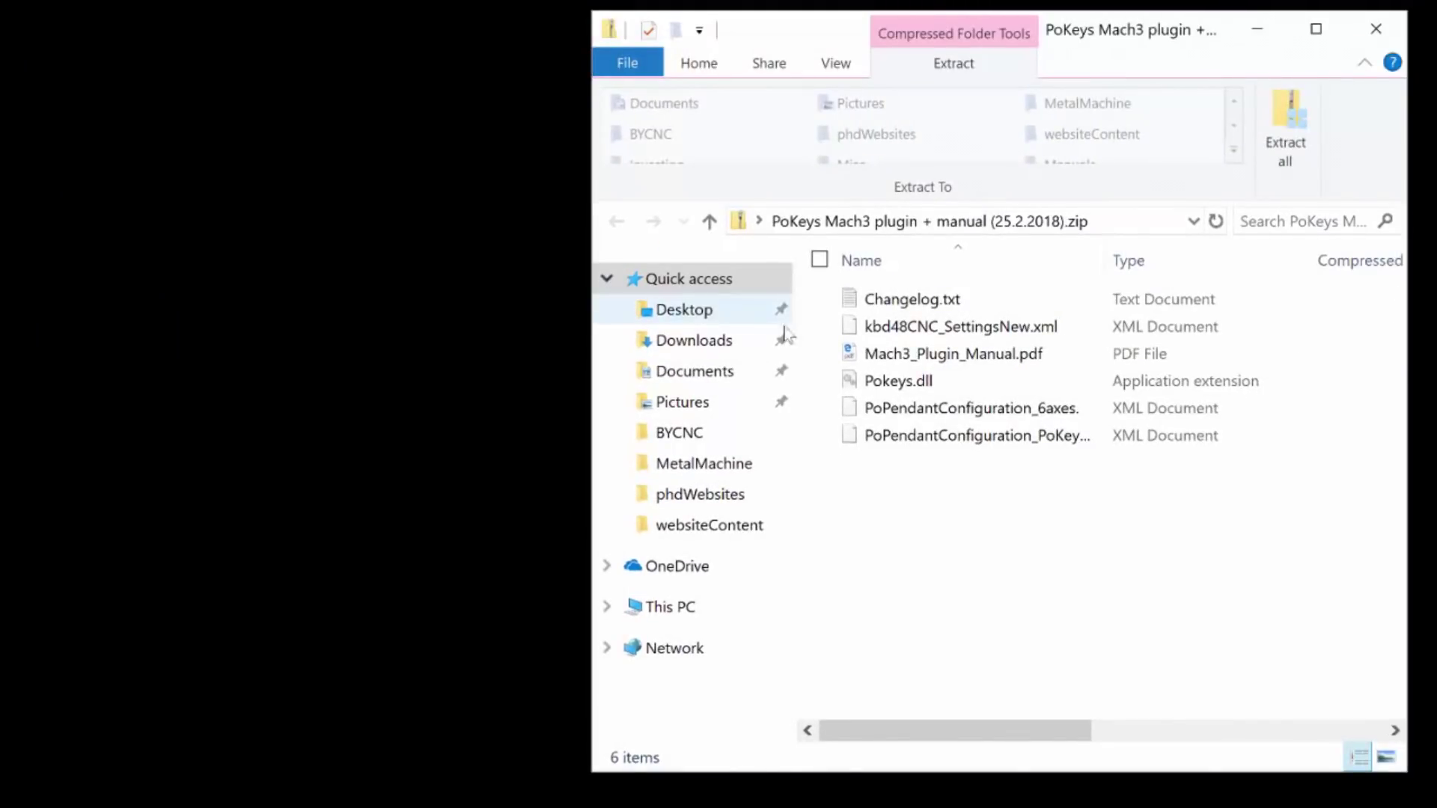
Select Pokeys.dll in the zip and drag it into C:\Mach3\PlugIns in a second This PC window.
click(914, 389)
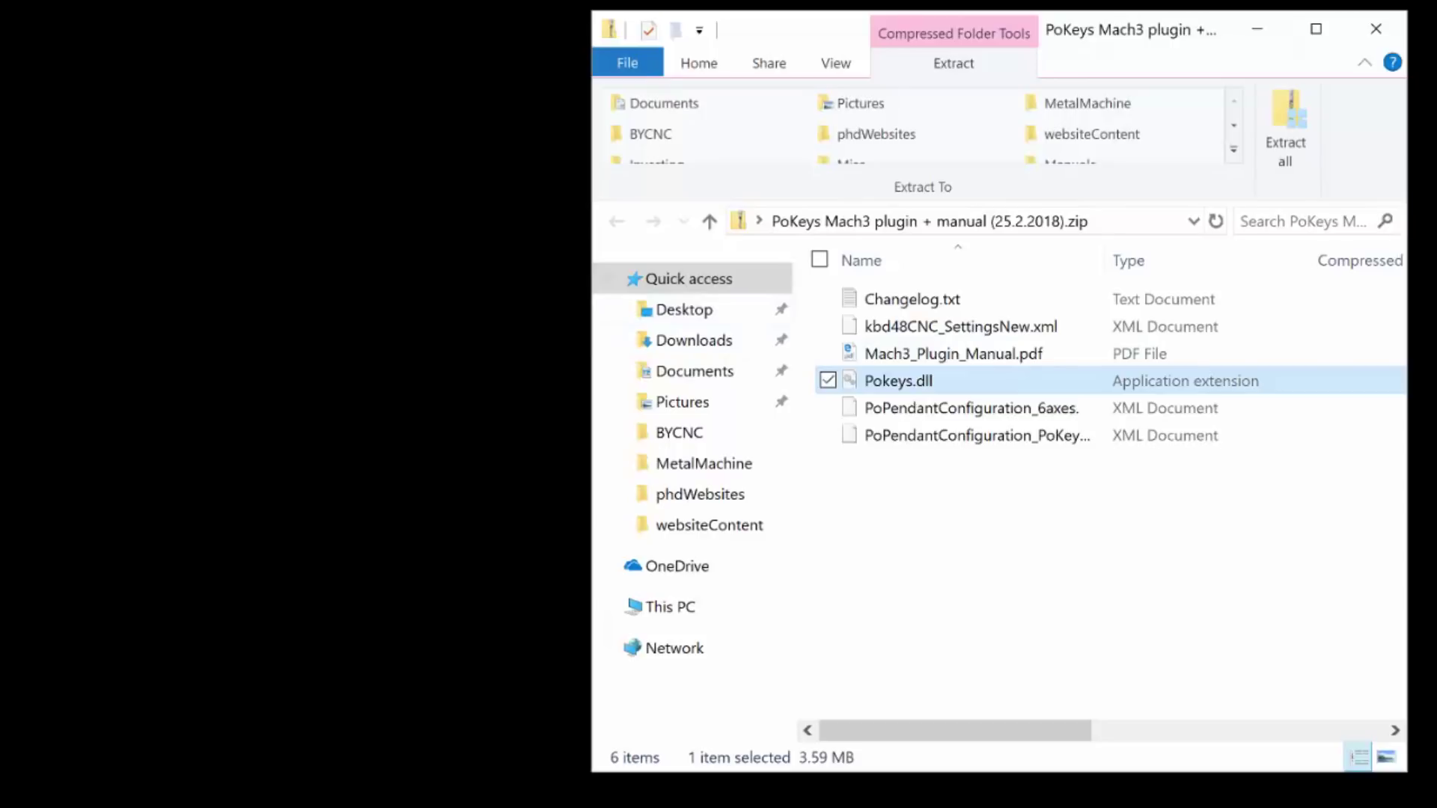
right_click(674, 612)
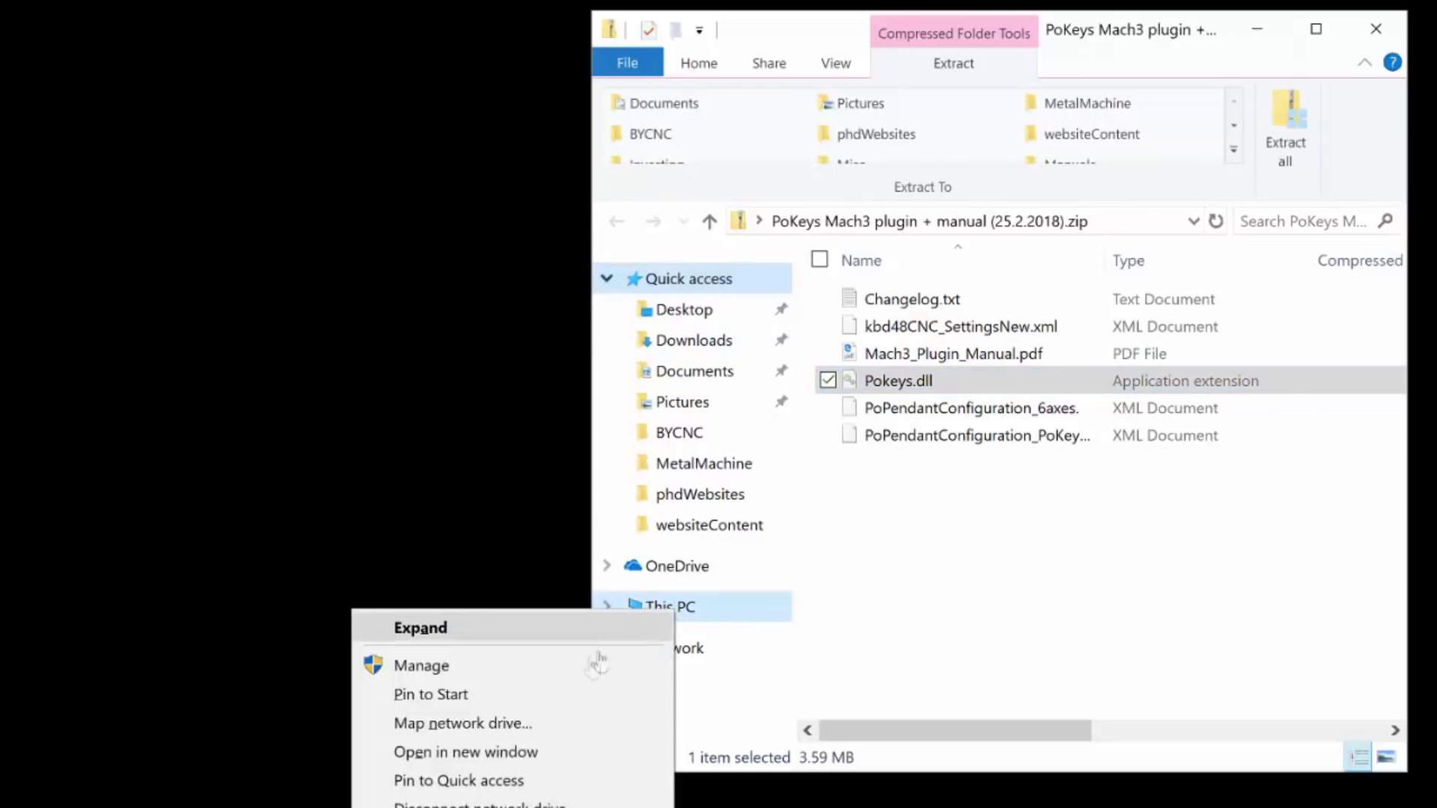
click(554, 754)
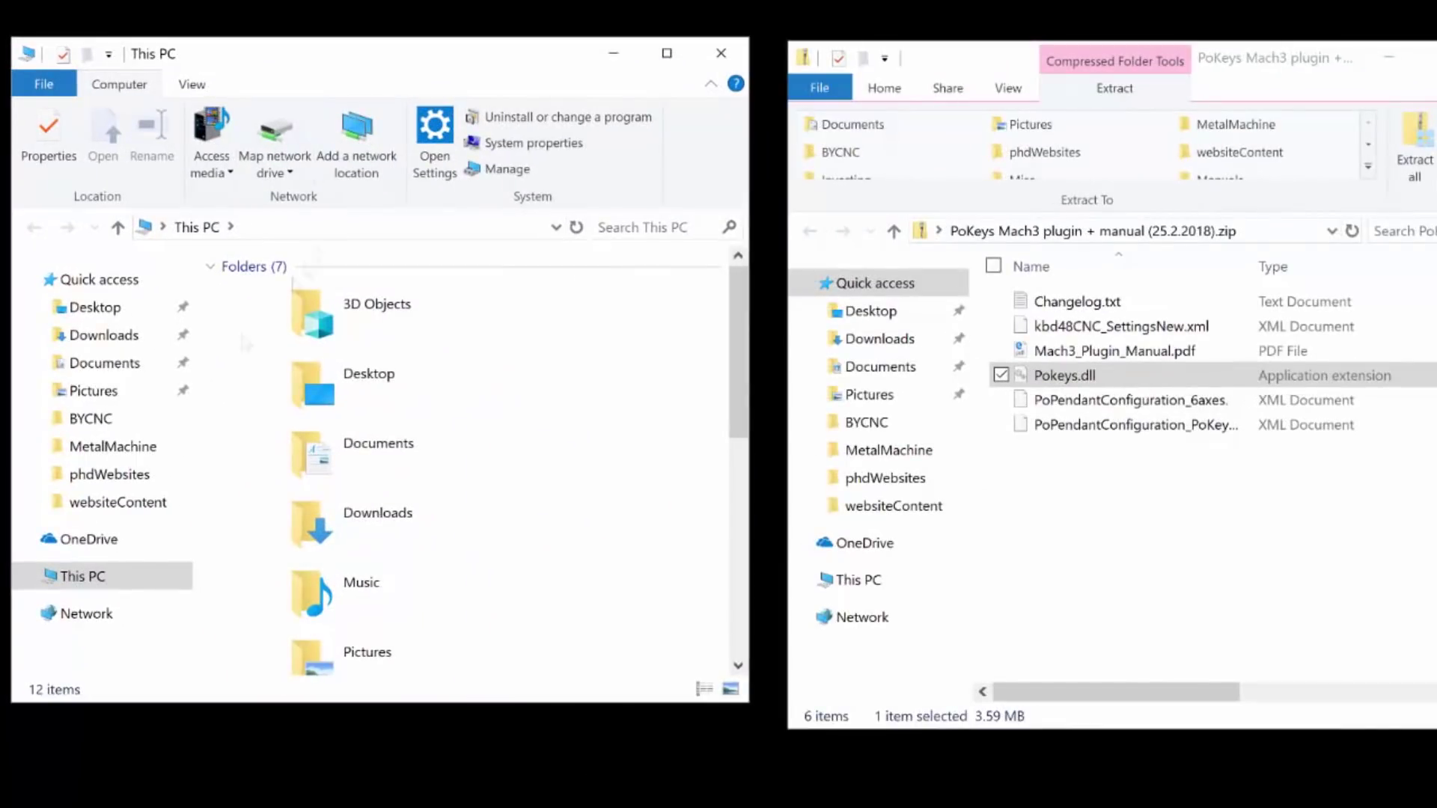
scroll(368, 557, down, 3)
double_click(387, 523)
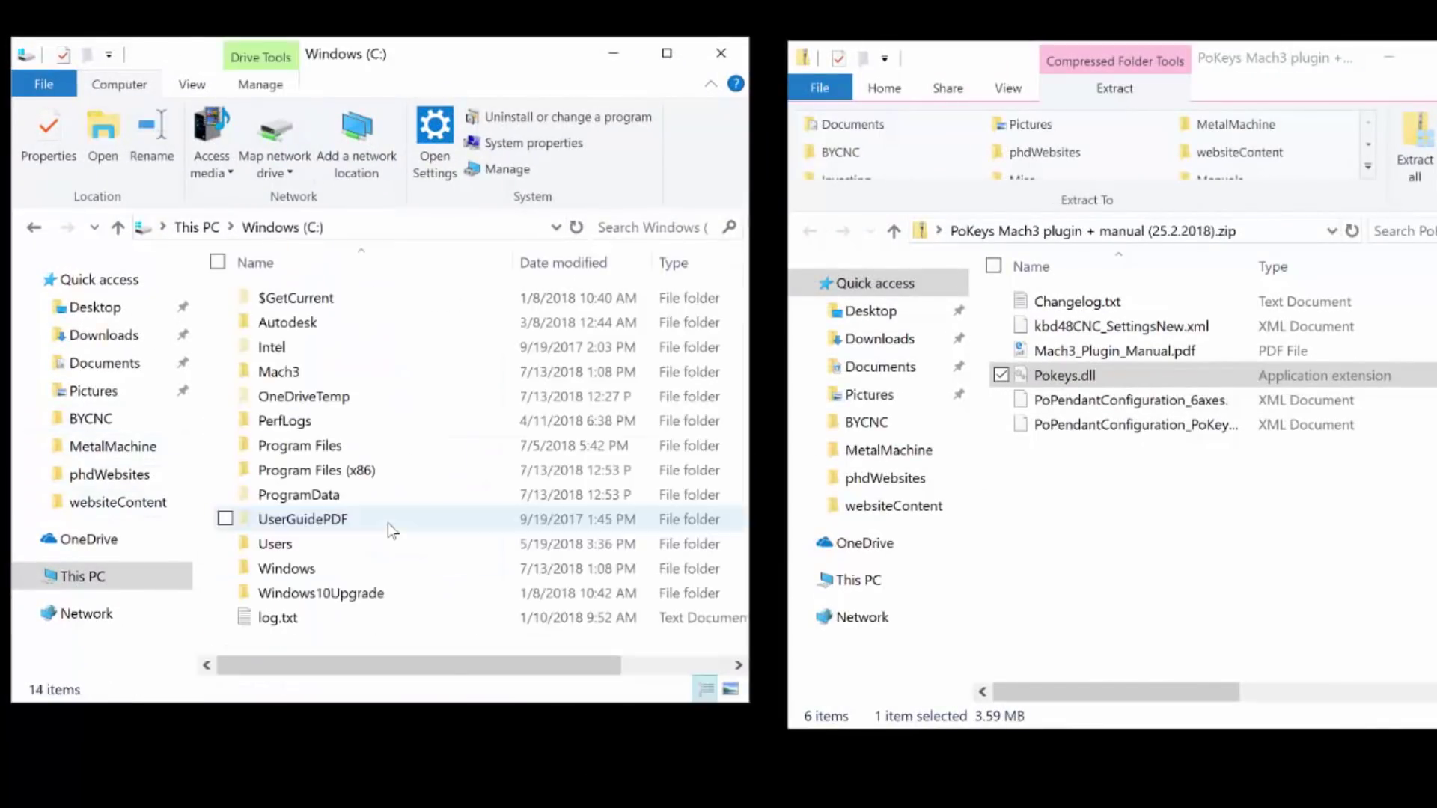
double_click(271, 372)
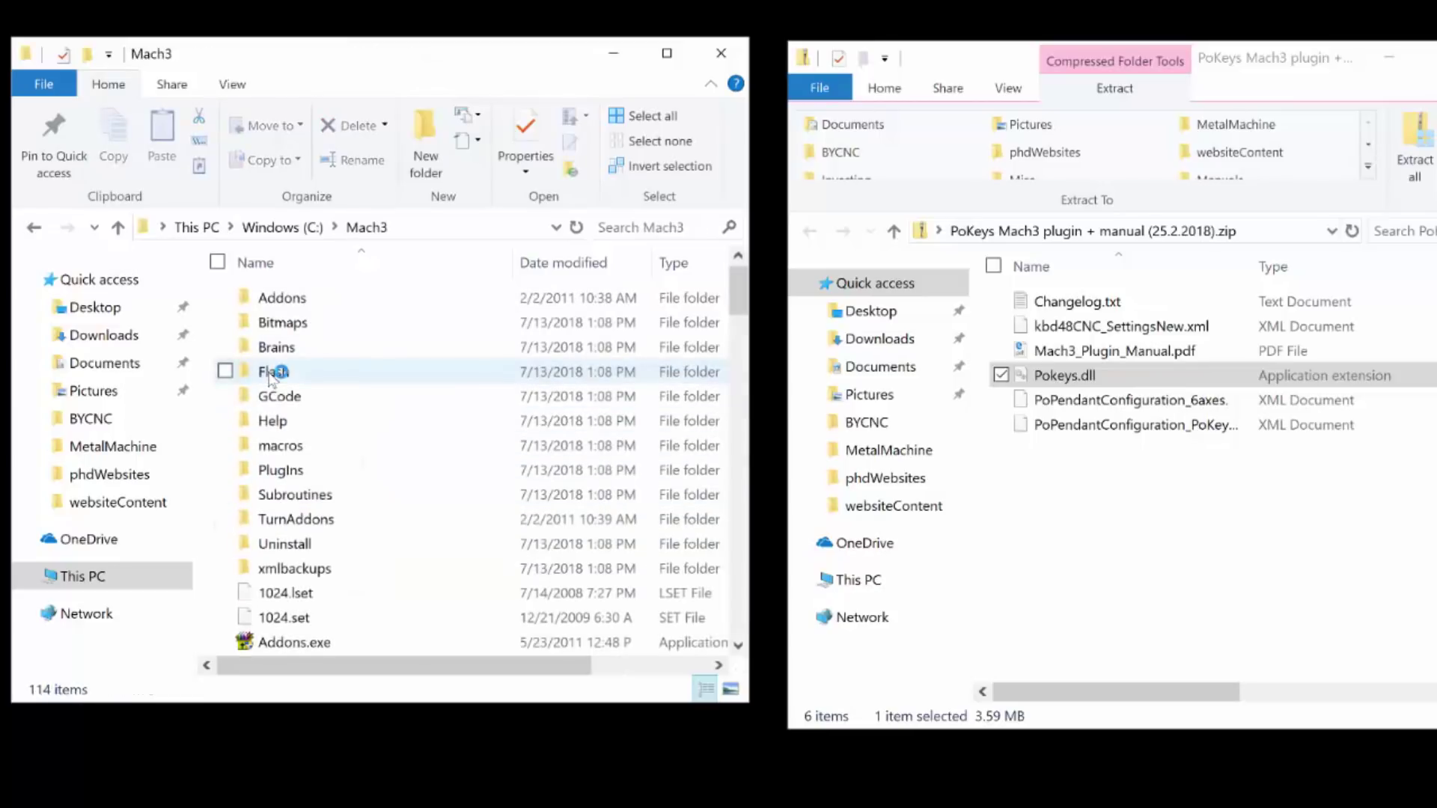
double_click(282, 472)
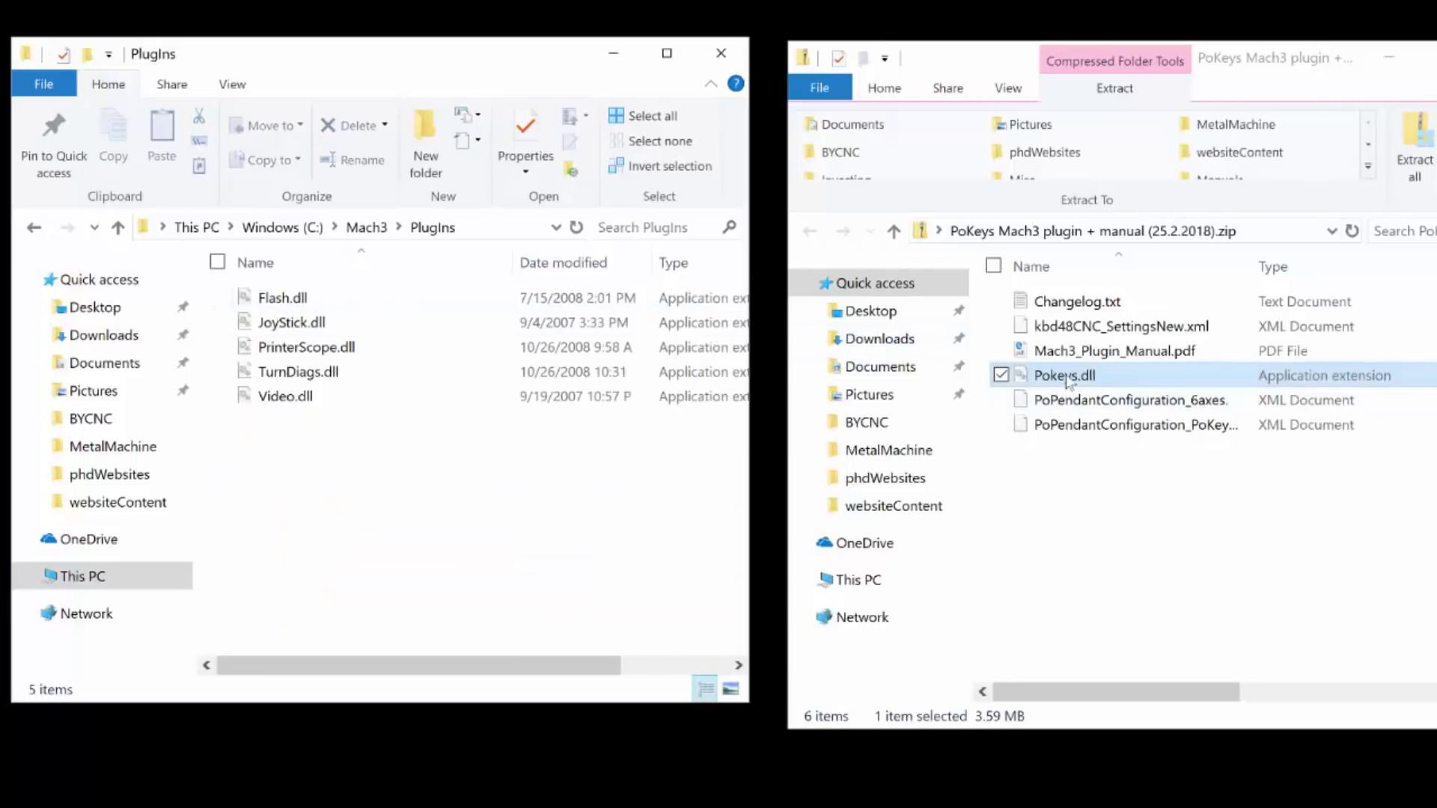
drag(1069, 380, 372, 528)
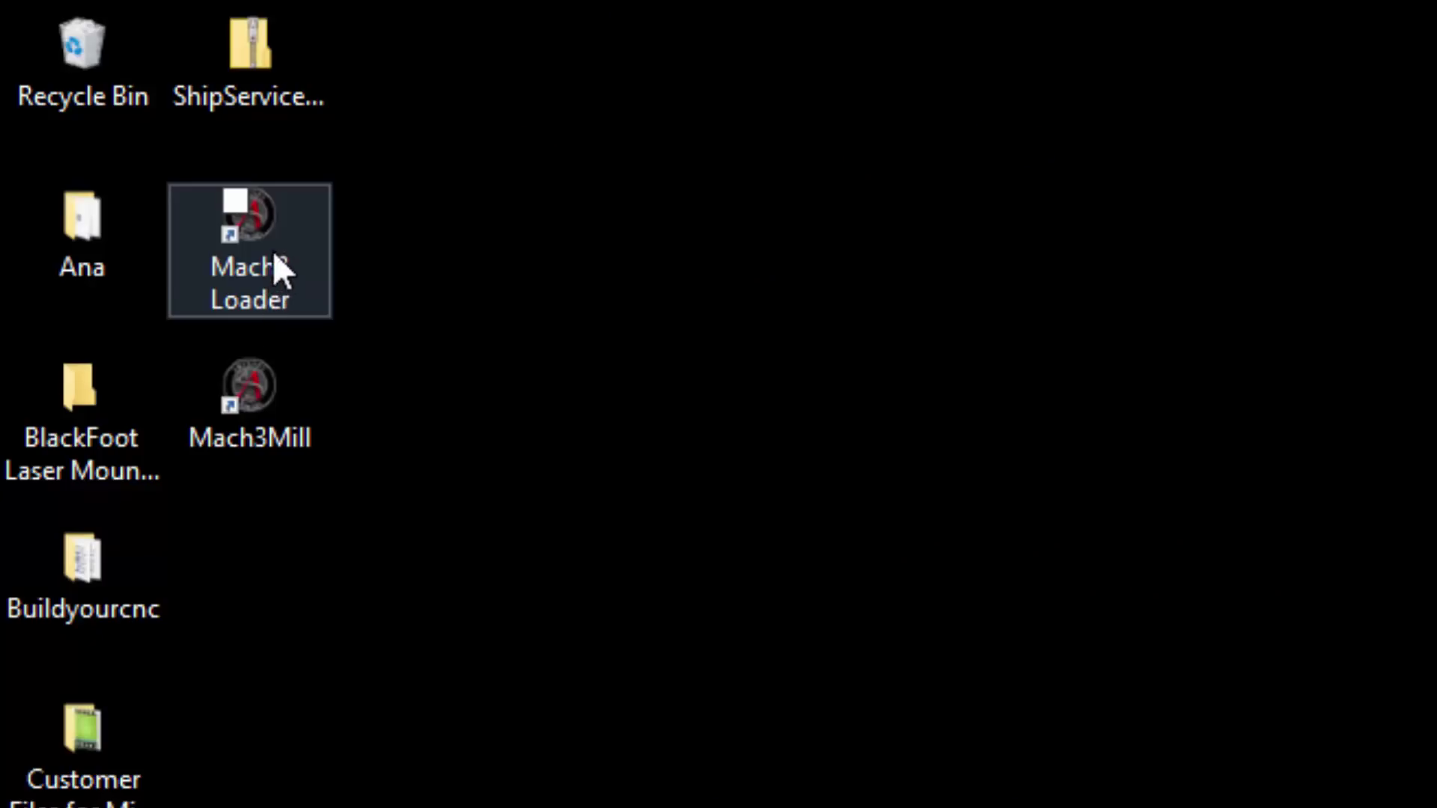
Launch Mach3 Loader and pick PoKeys-PoLabs-v3.15-20180225 as the motion control device.
double_click(275, 257)
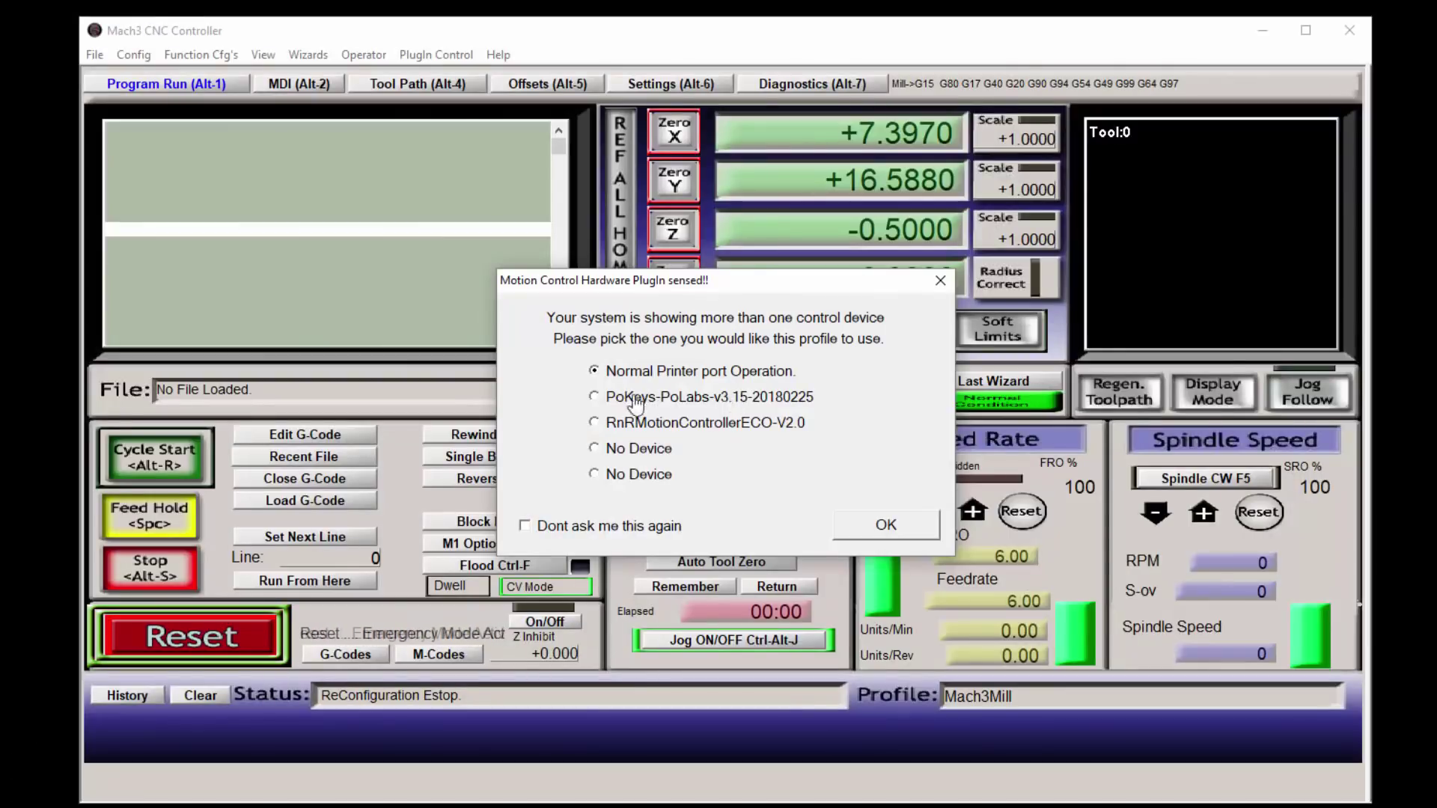
click(598, 399)
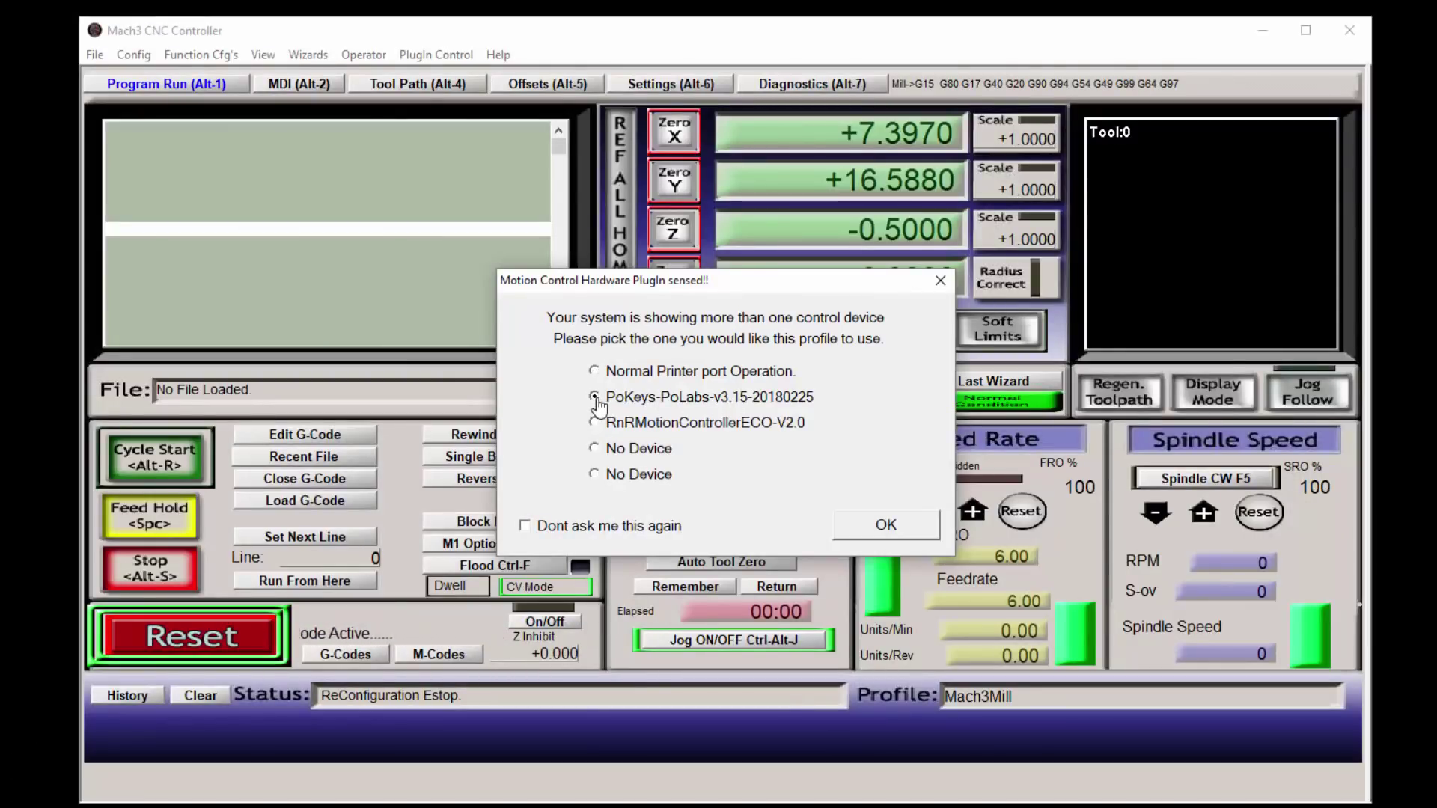
click(886, 527)
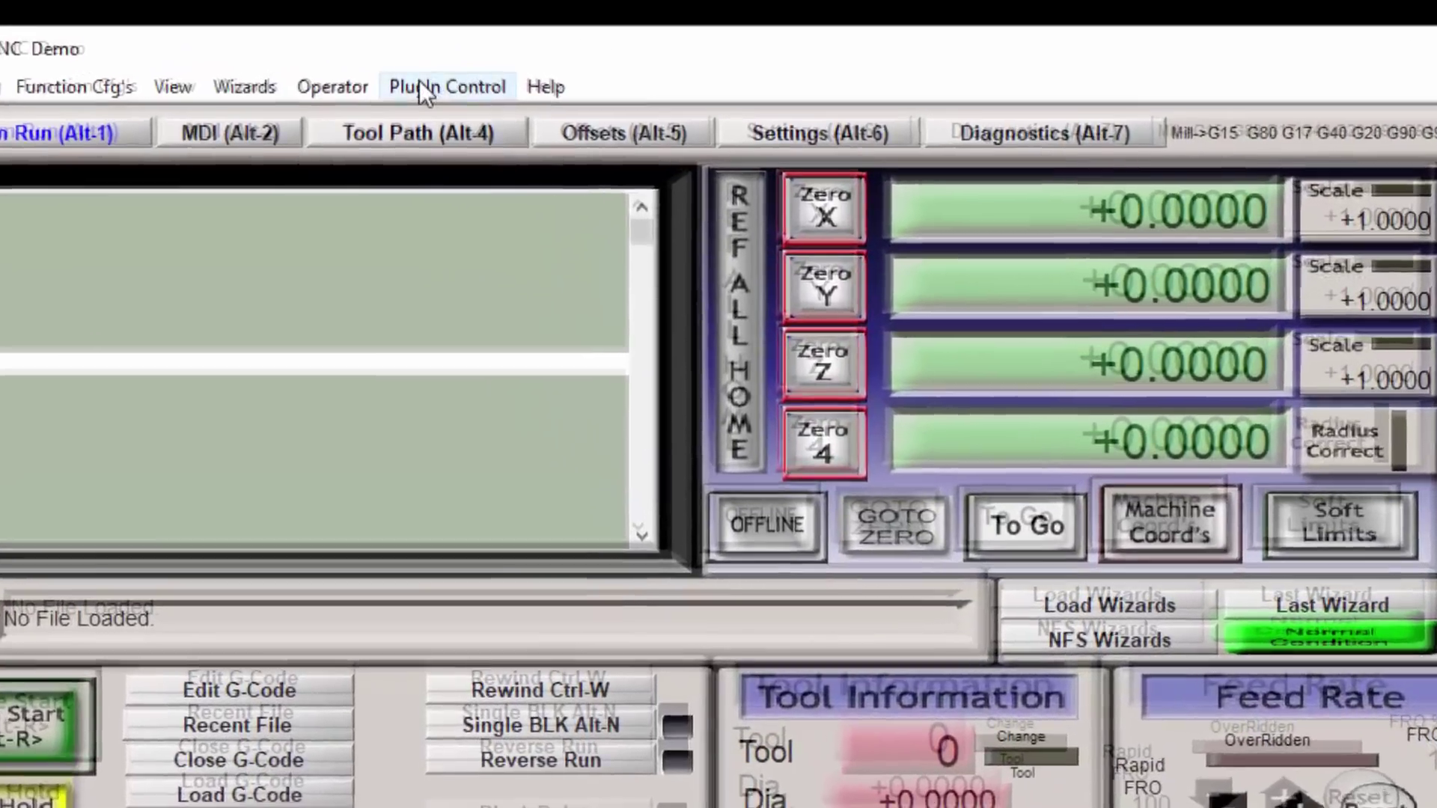
Open PoKeys plugin settings from PlugIn Control and configure the PoKeys57CNC [41250] board.
click(434, 55)
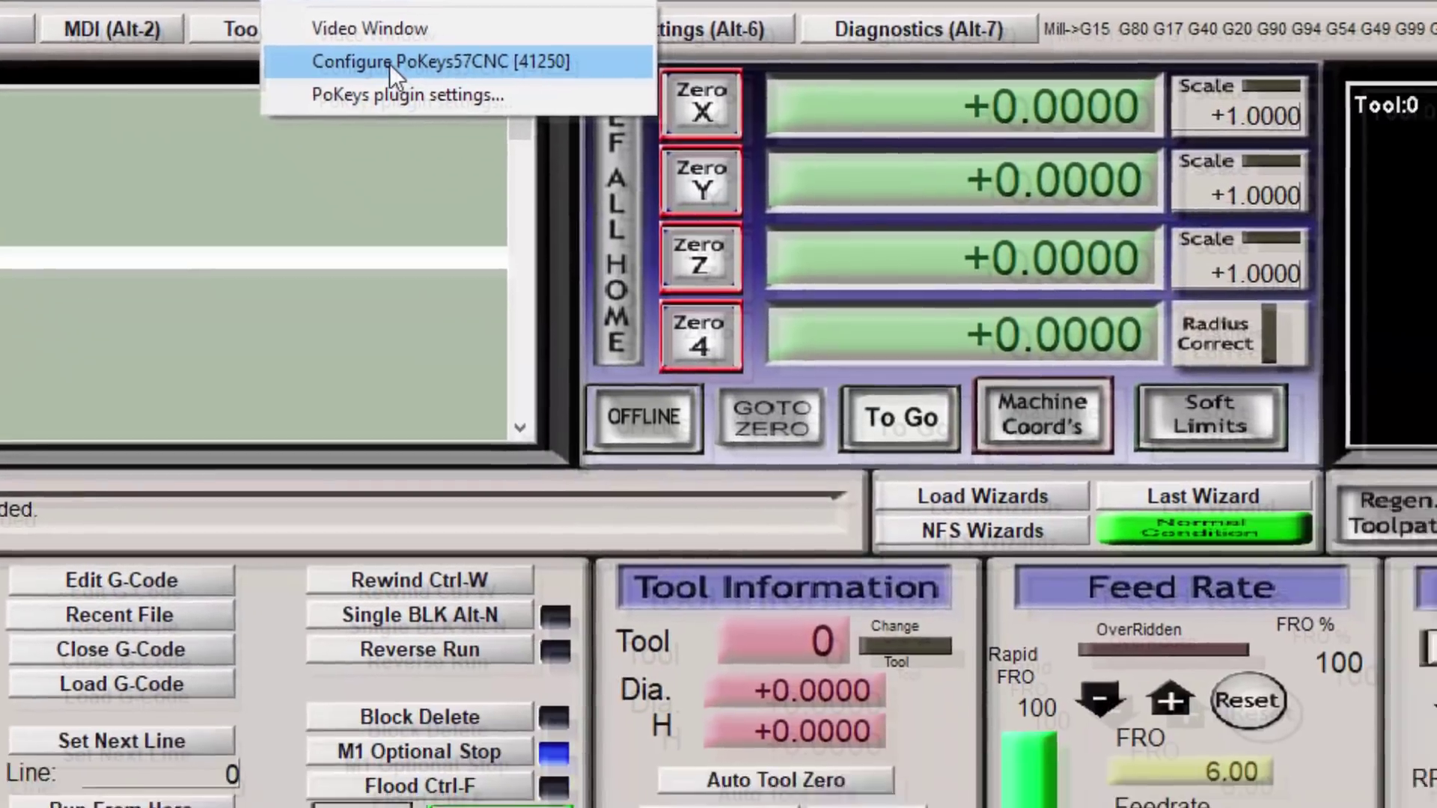
click(524, 193)
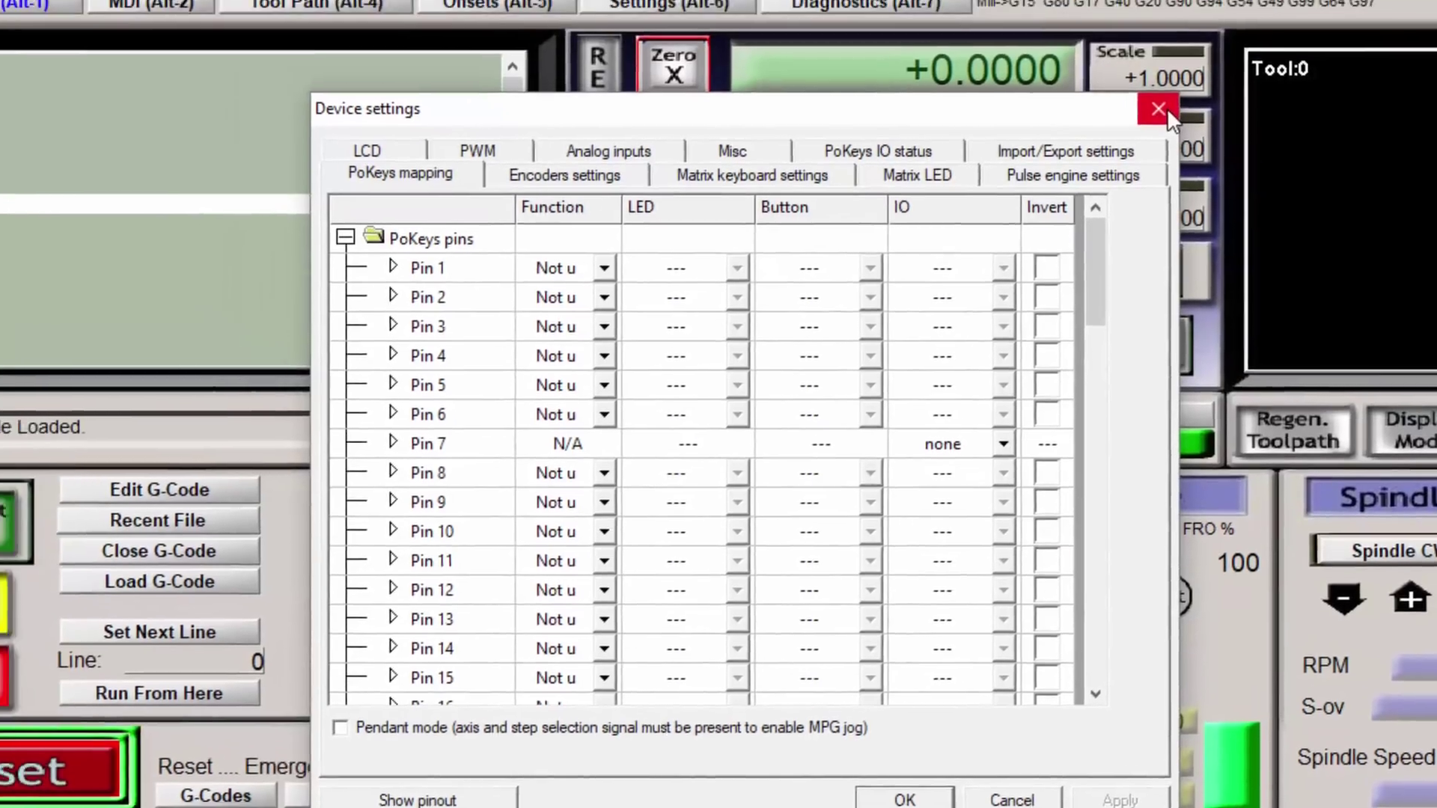
click(1060, 54)
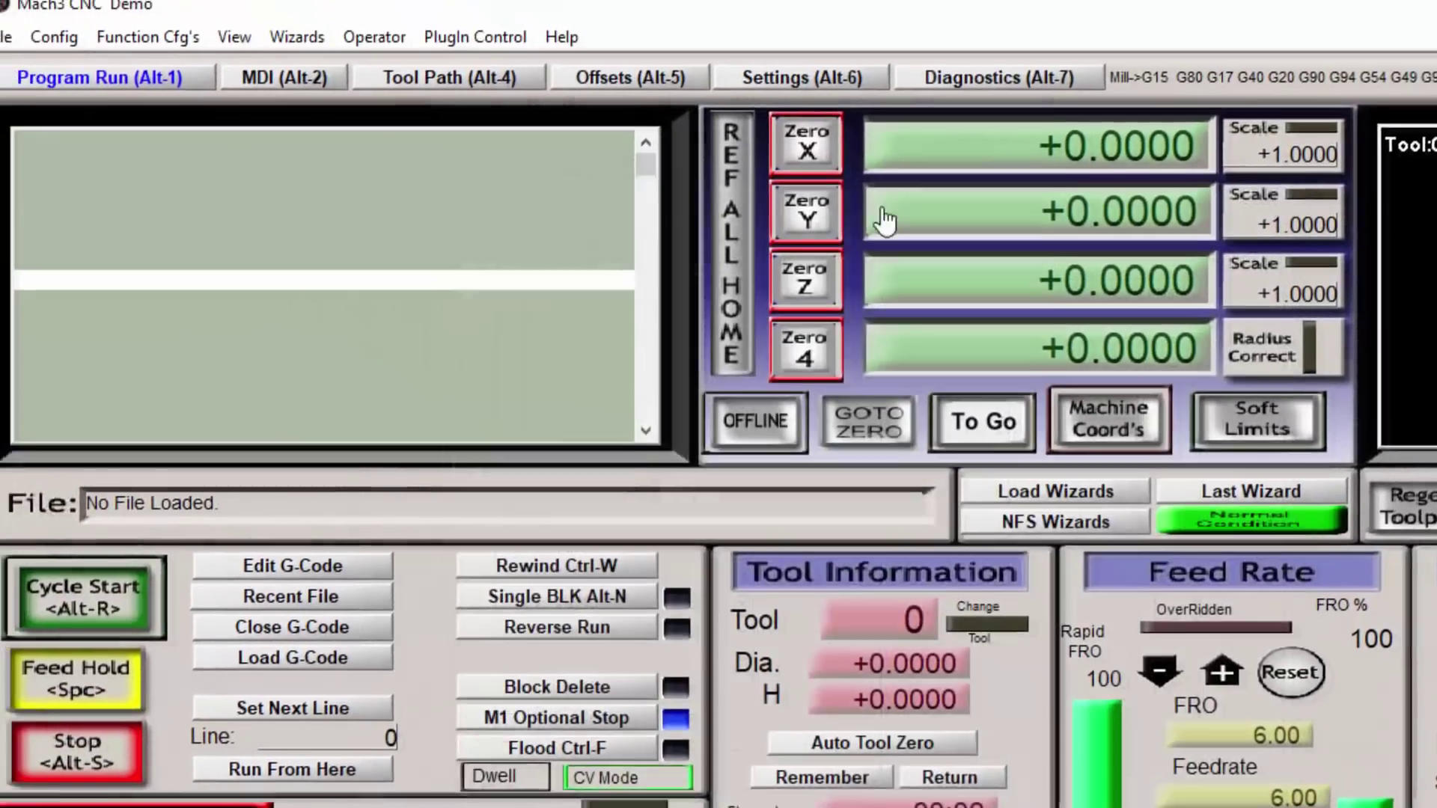
click(516, 58)
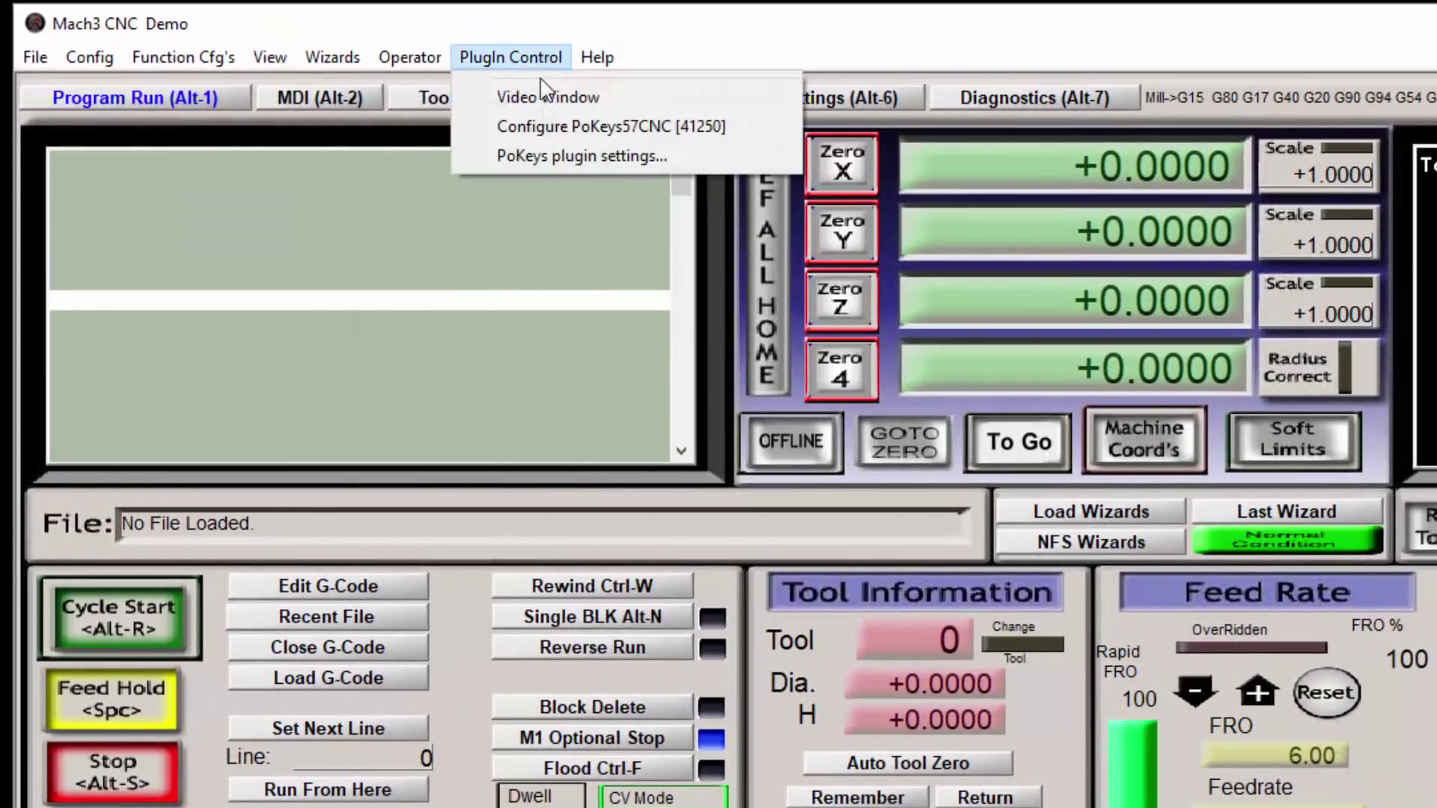
click(555, 155)
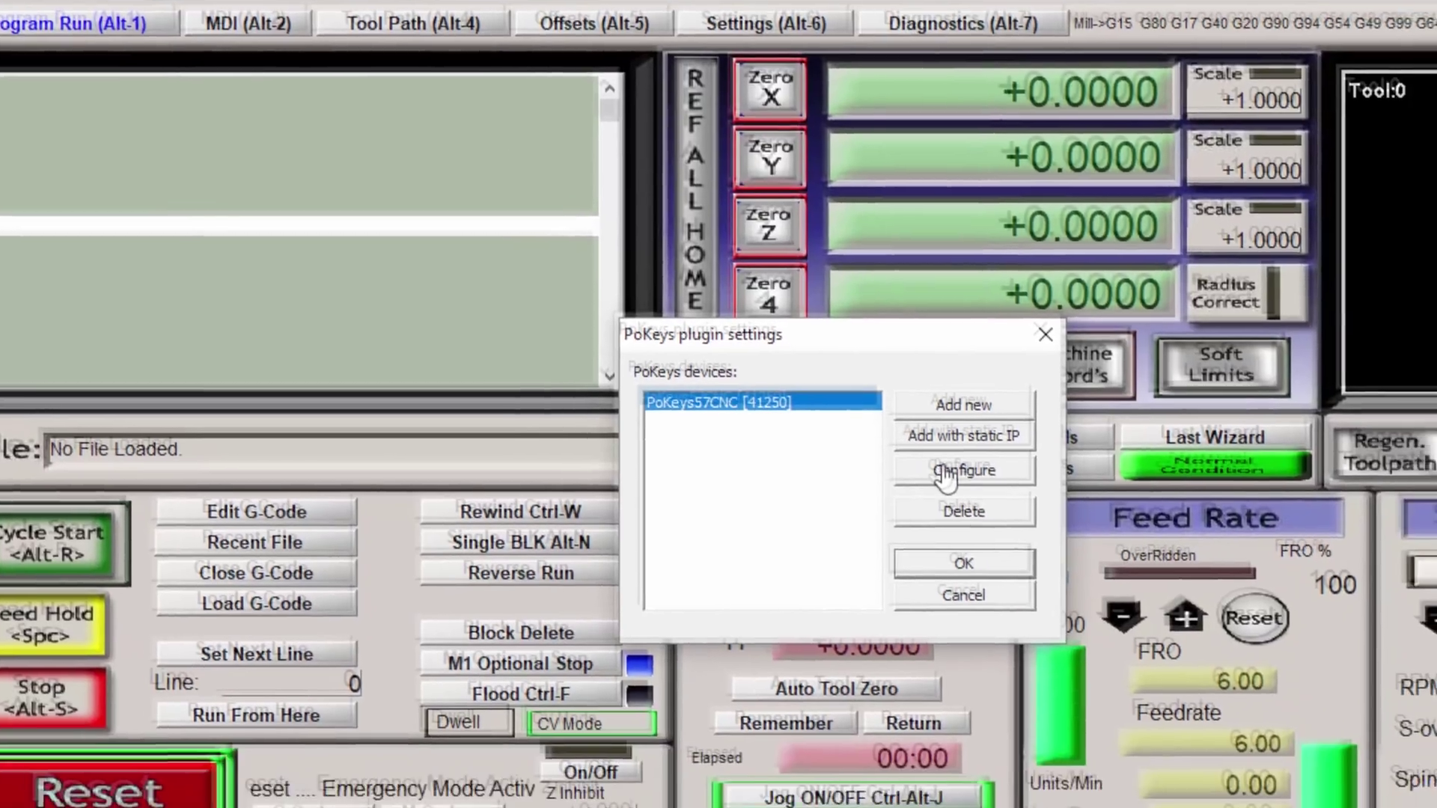
click(1019, 550)
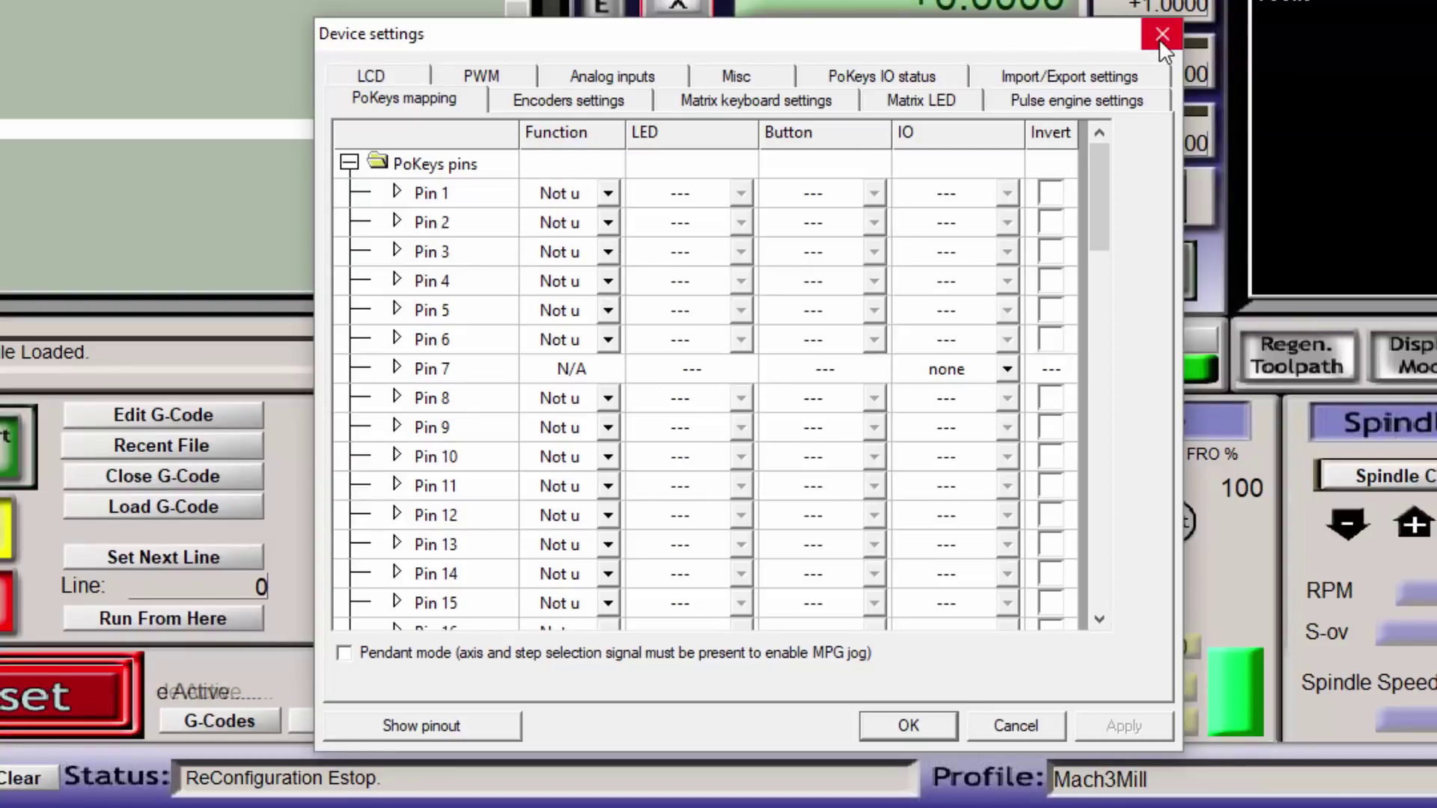
Browse the PoKeys pins, PoExtBus and Pulse engine groups, then cancel Device settings and OK plugin settings.
click(349, 163)
click(349, 223)
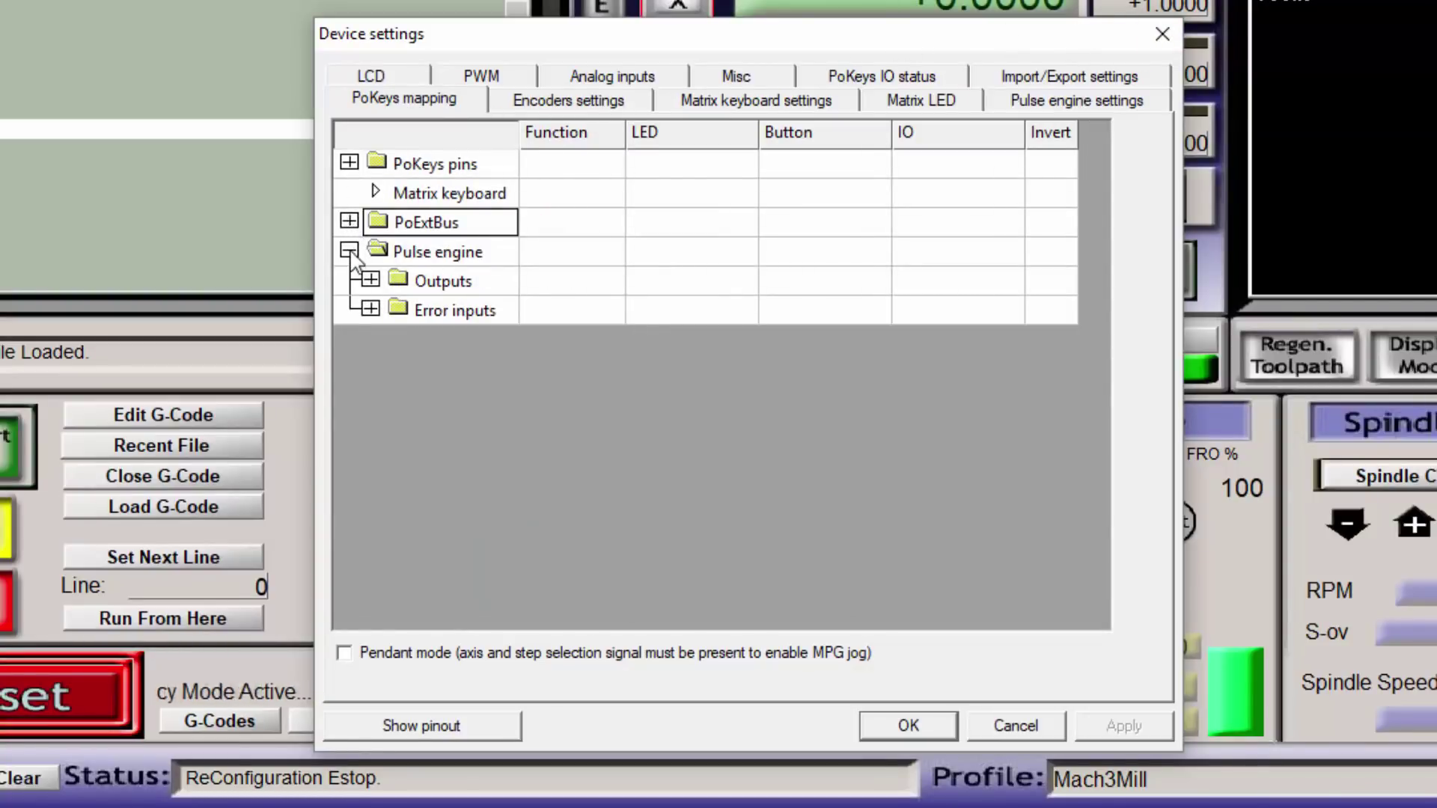
click(349, 251)
click(349, 164)
scroll(988, 397, down, 8)
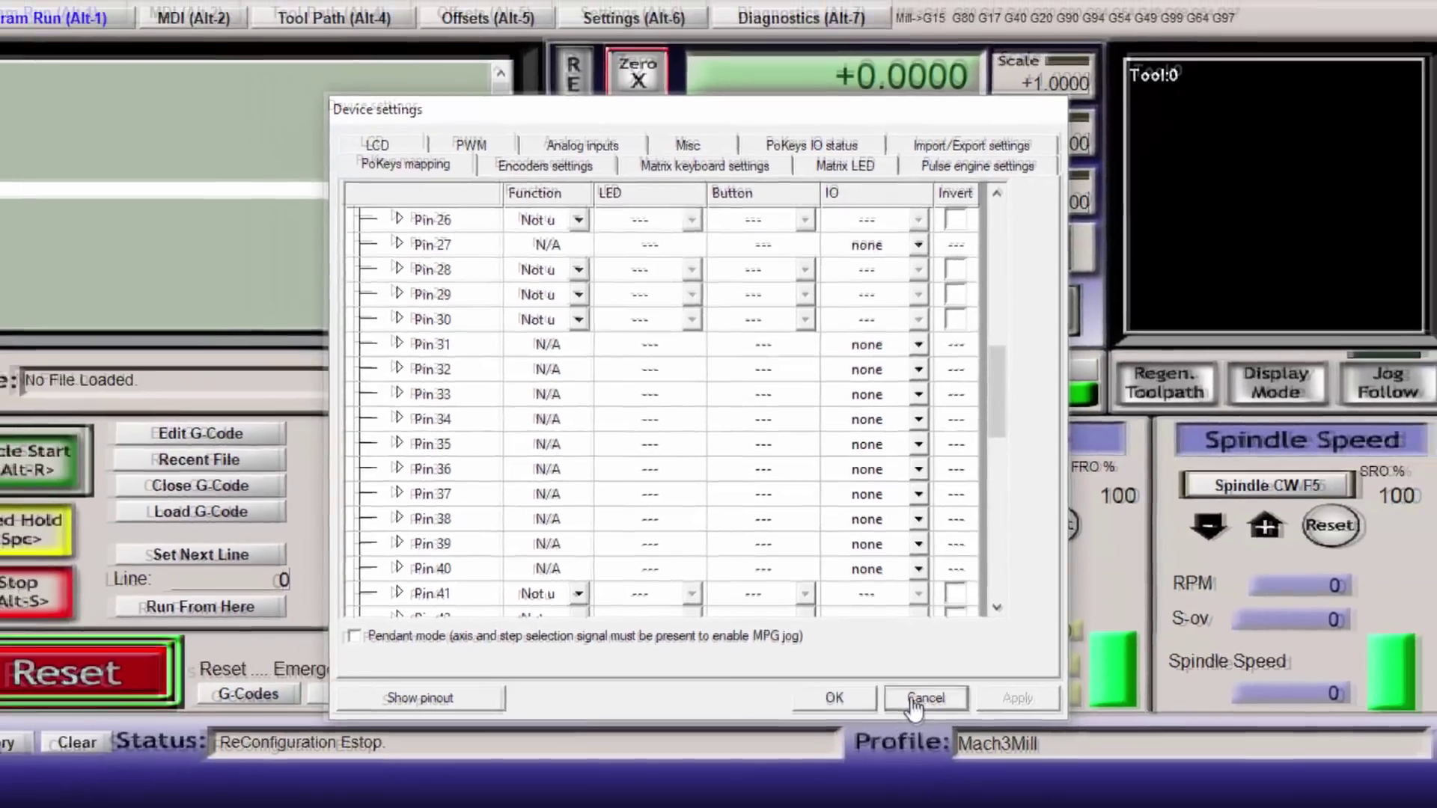
click(937, 751)
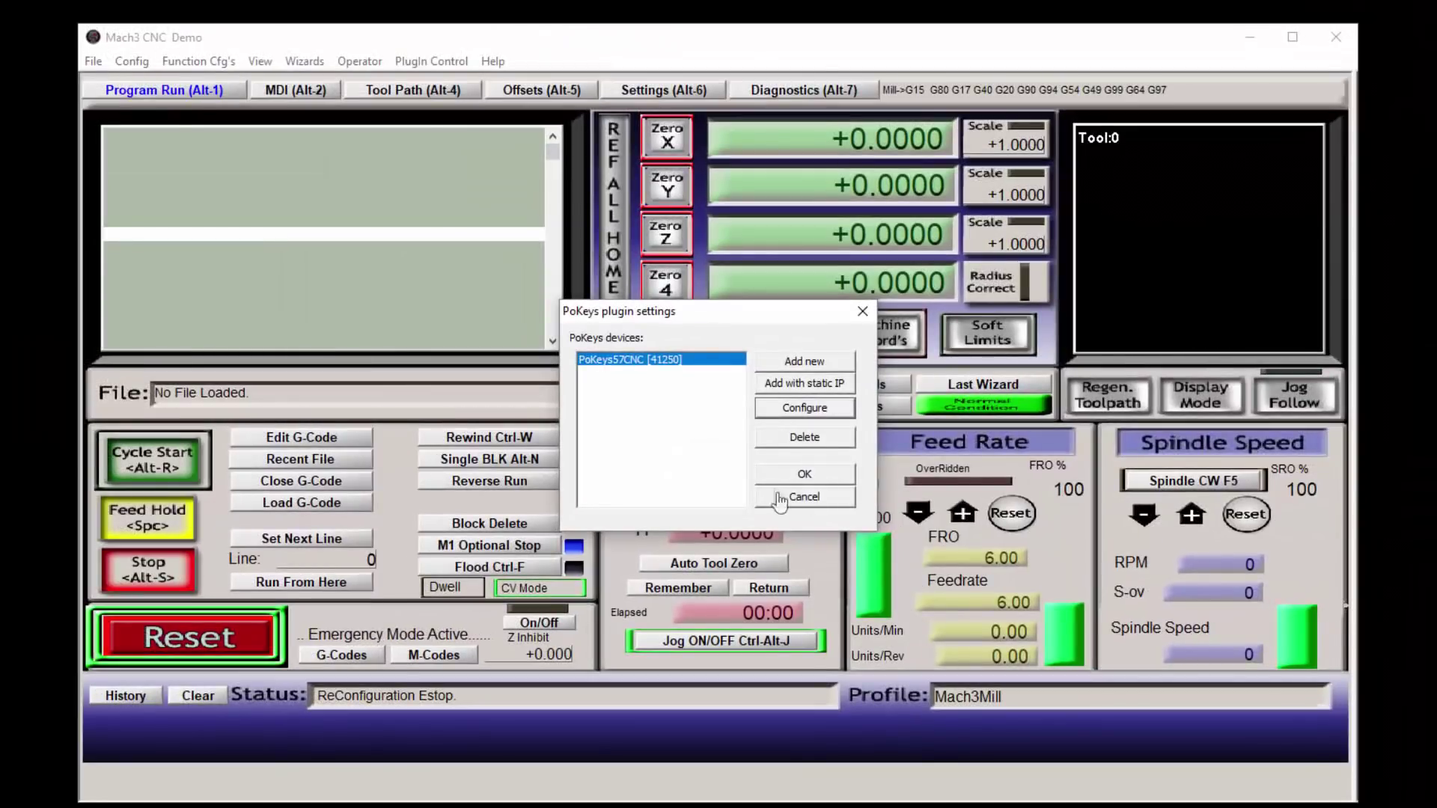
click(805, 476)
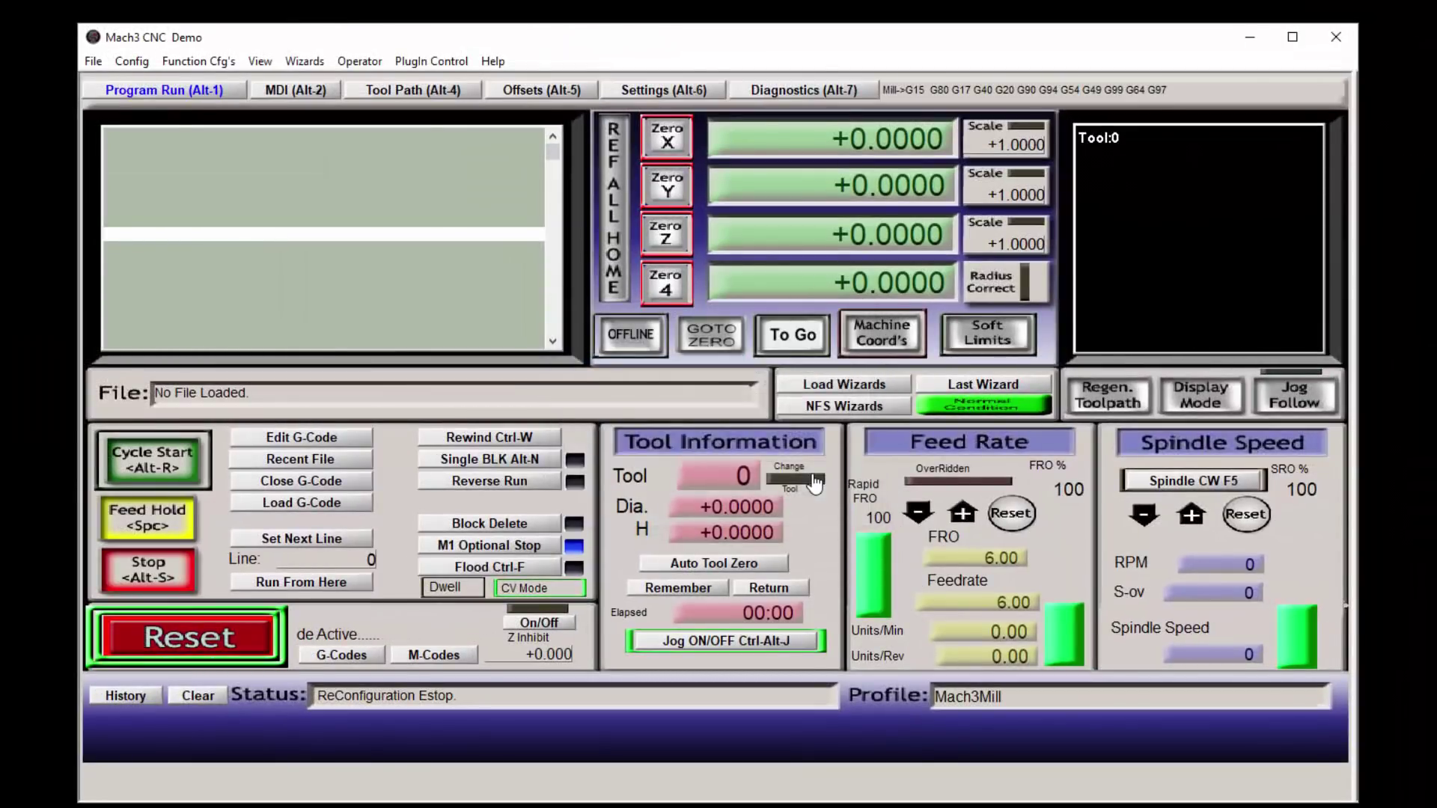